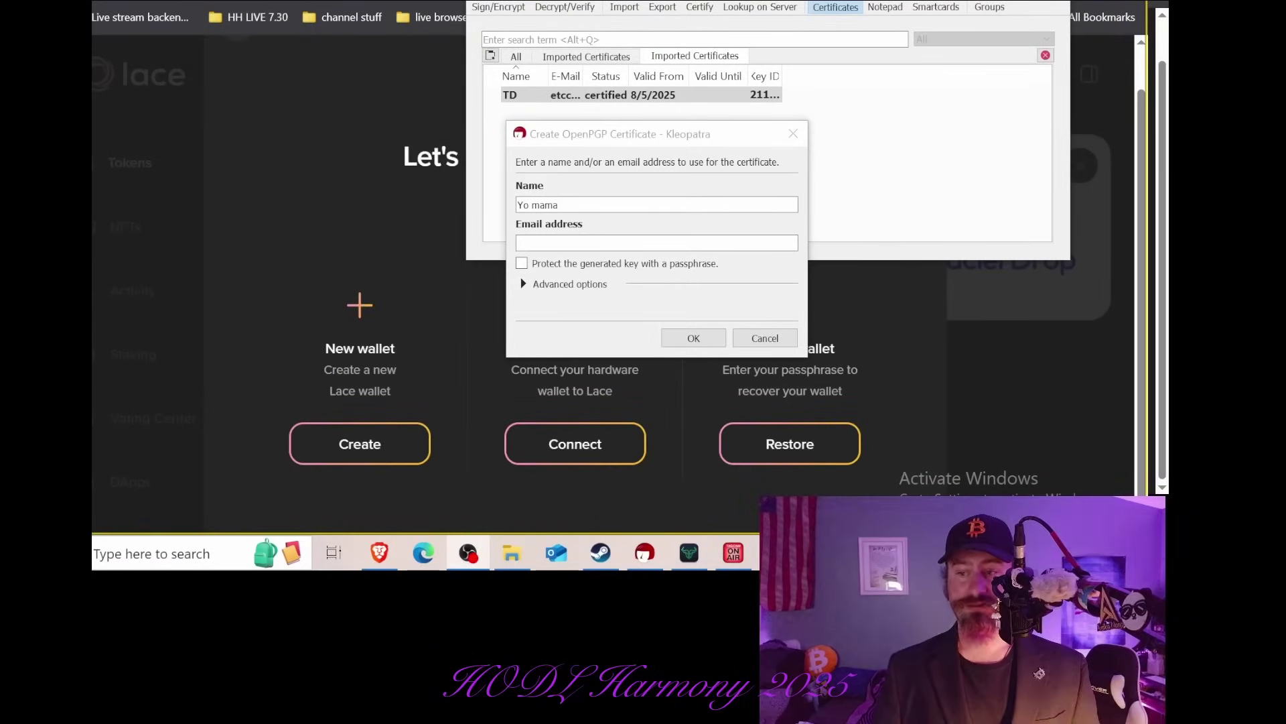
Generate the Yo mama OpenPGP key pair with curve25519 keys, valid until 8/5/2028.
drag(670, 1, 361, 134)
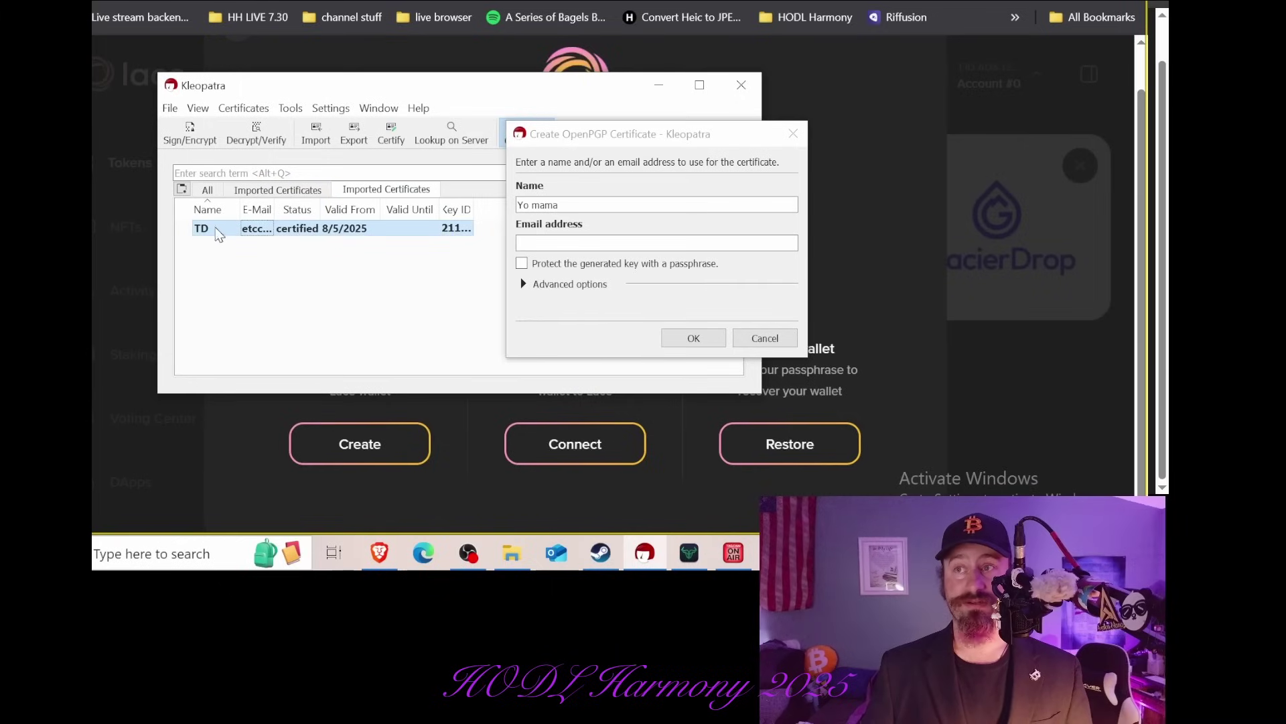
triple_click(546, 205)
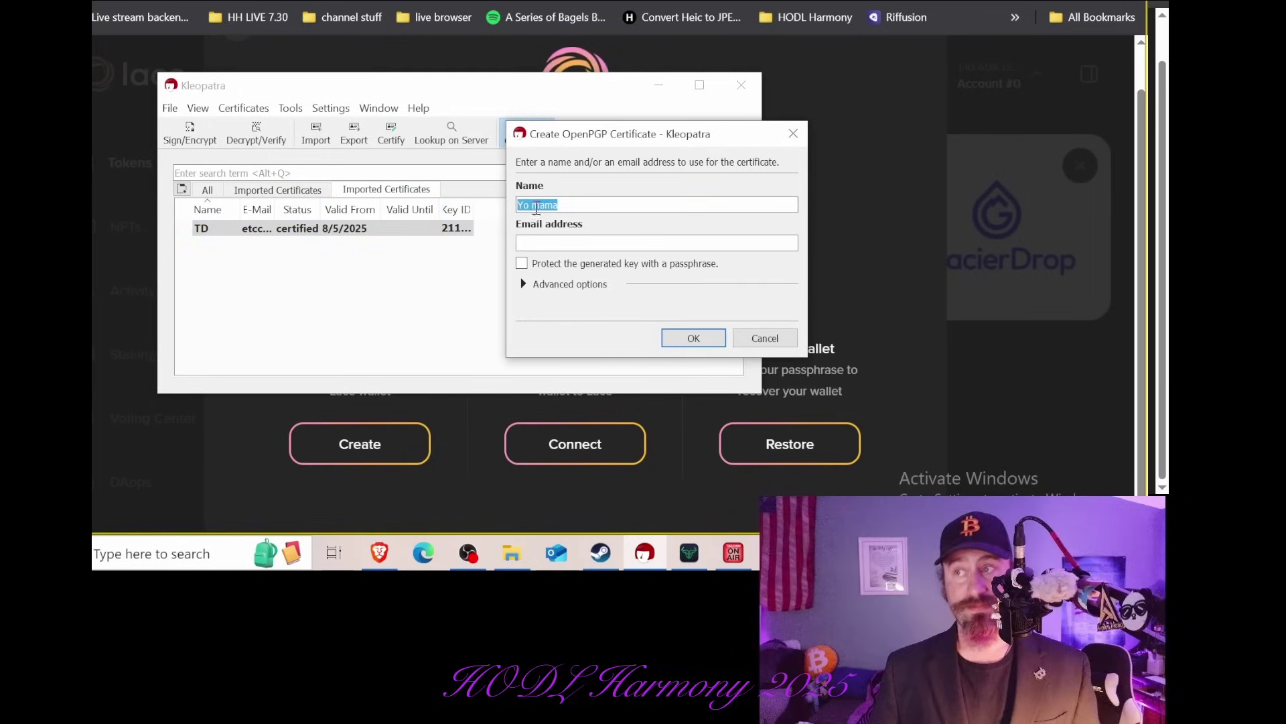
click(576, 284)
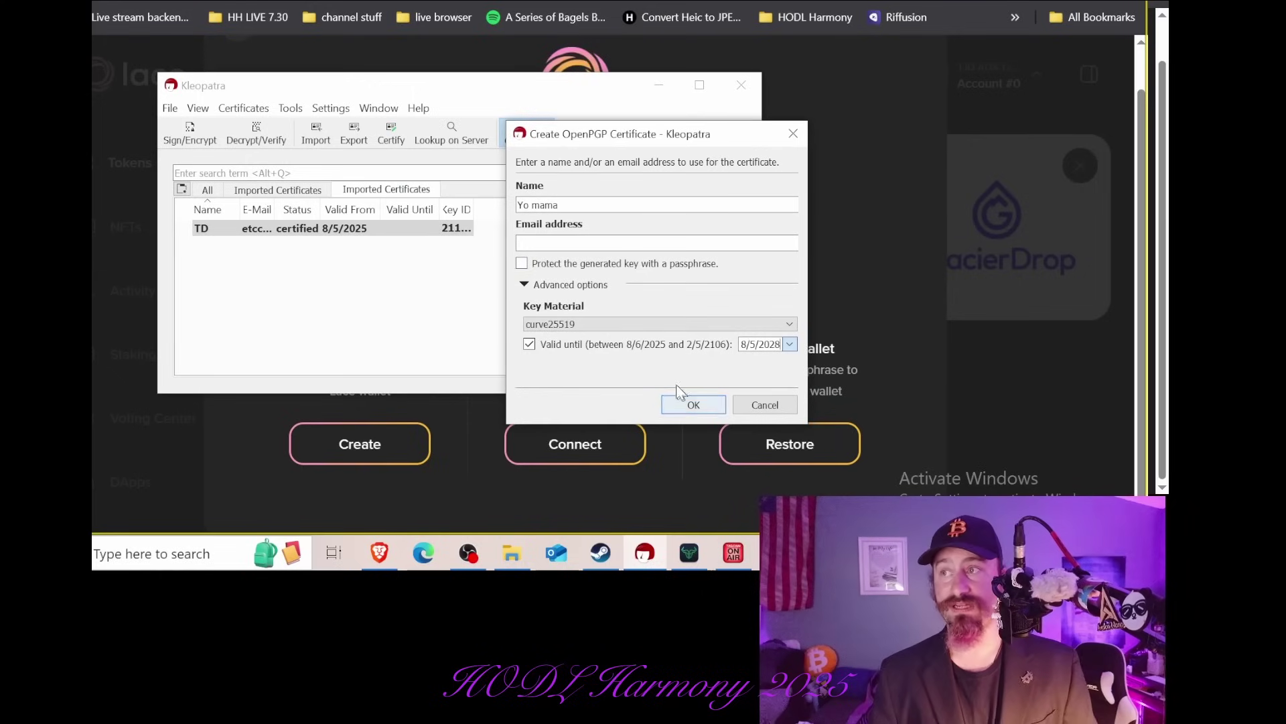
click(694, 404)
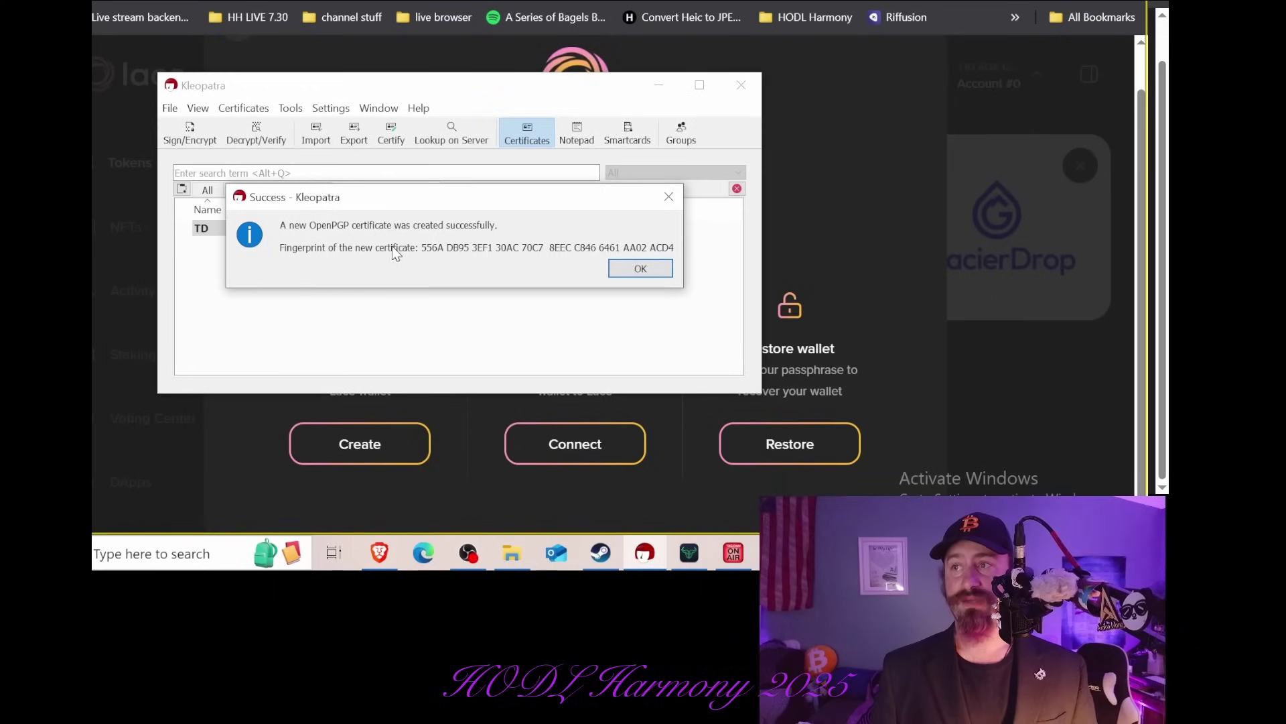
Dismiss the success message and export the Yo mama certificate's public key block.
click(640, 268)
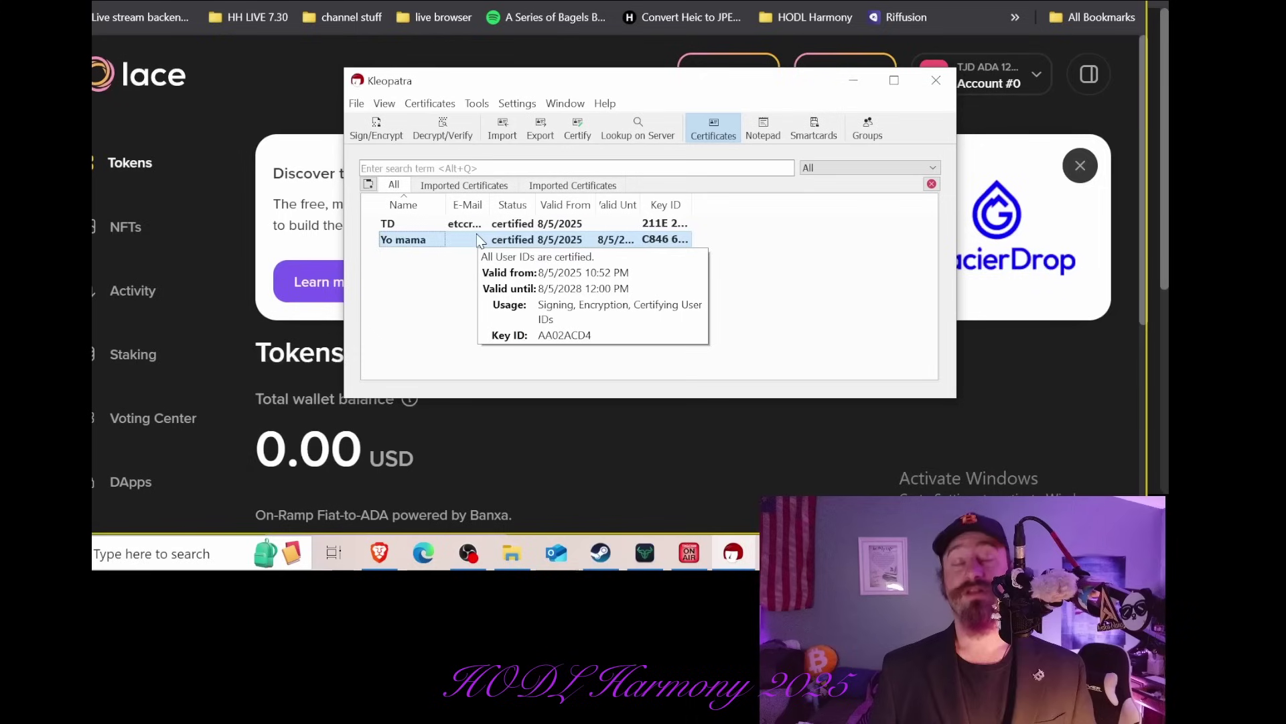
double_click(421, 240)
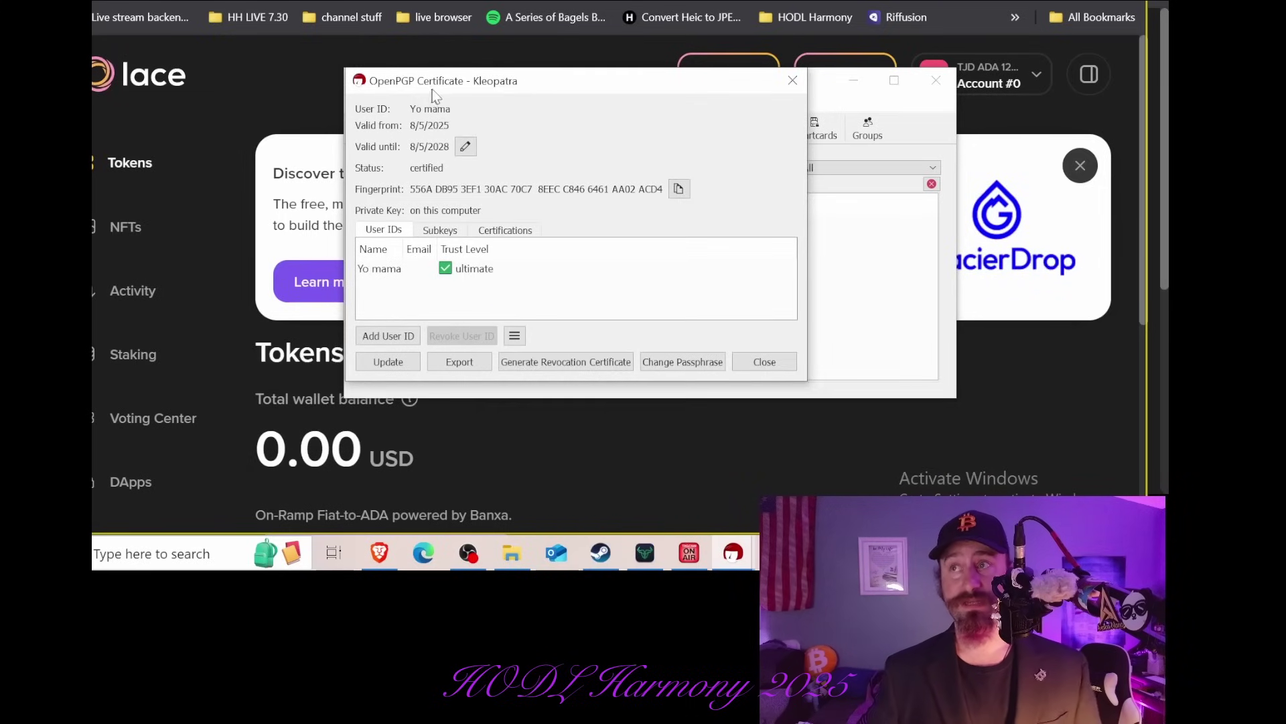
click(459, 363)
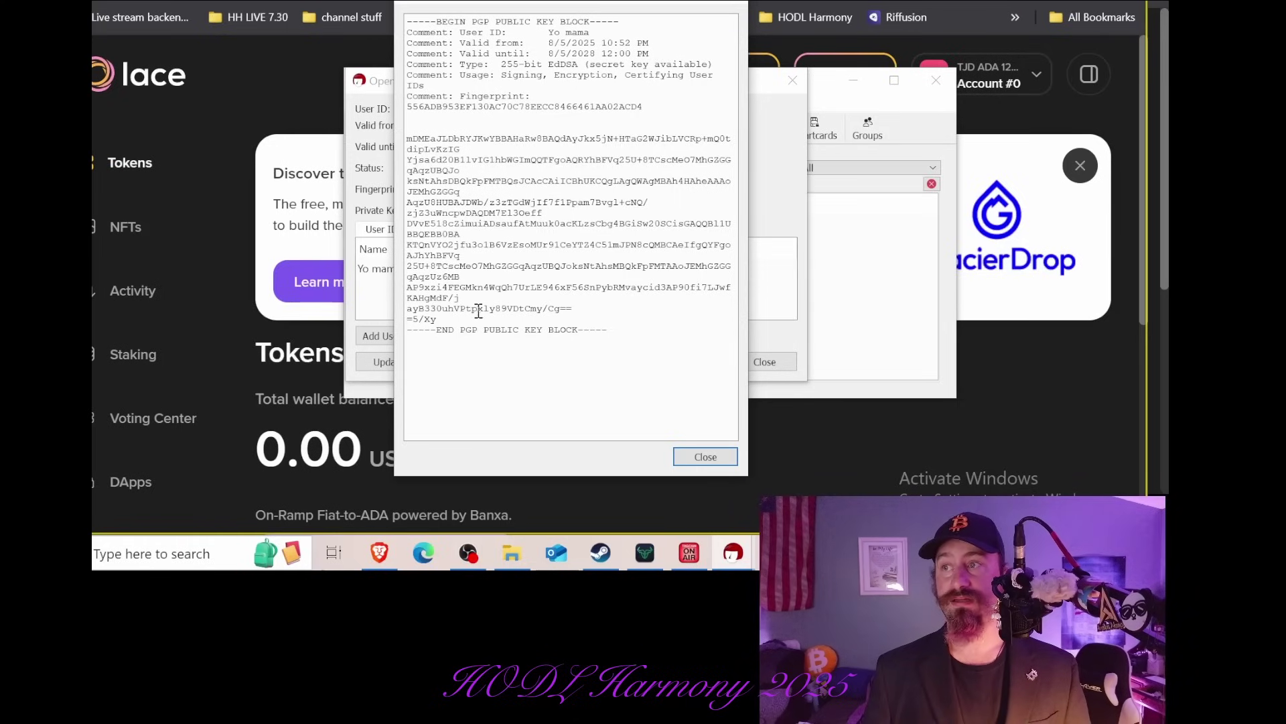
Start creating a new Lace wallet with paper wallet as the recovery method.
drag(456, 319, 406, 309)
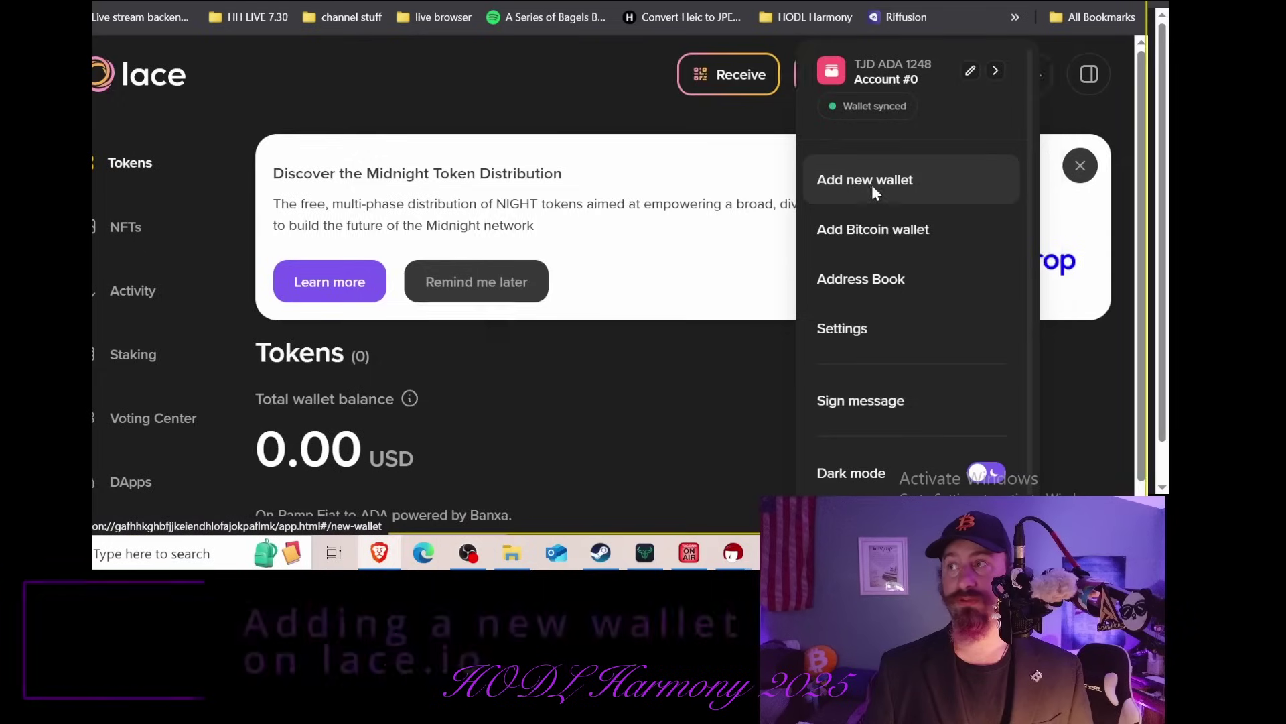
click(871, 182)
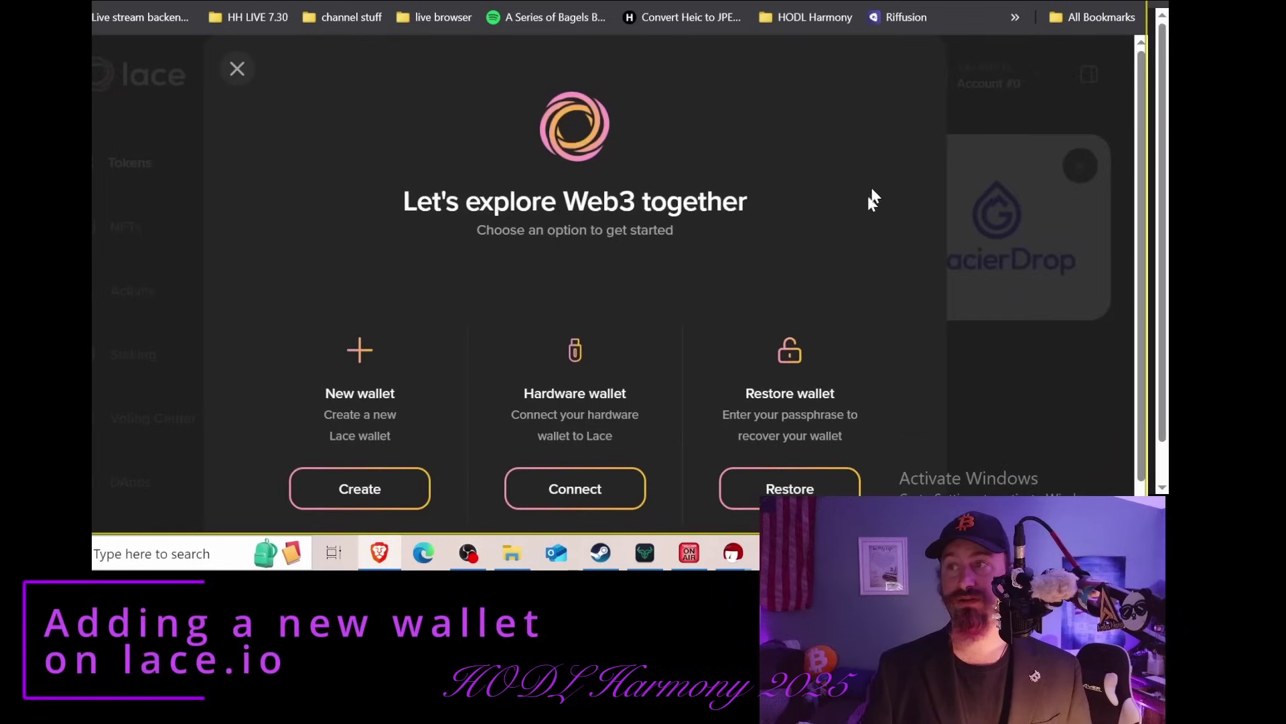
click(325, 499)
click(447, 346)
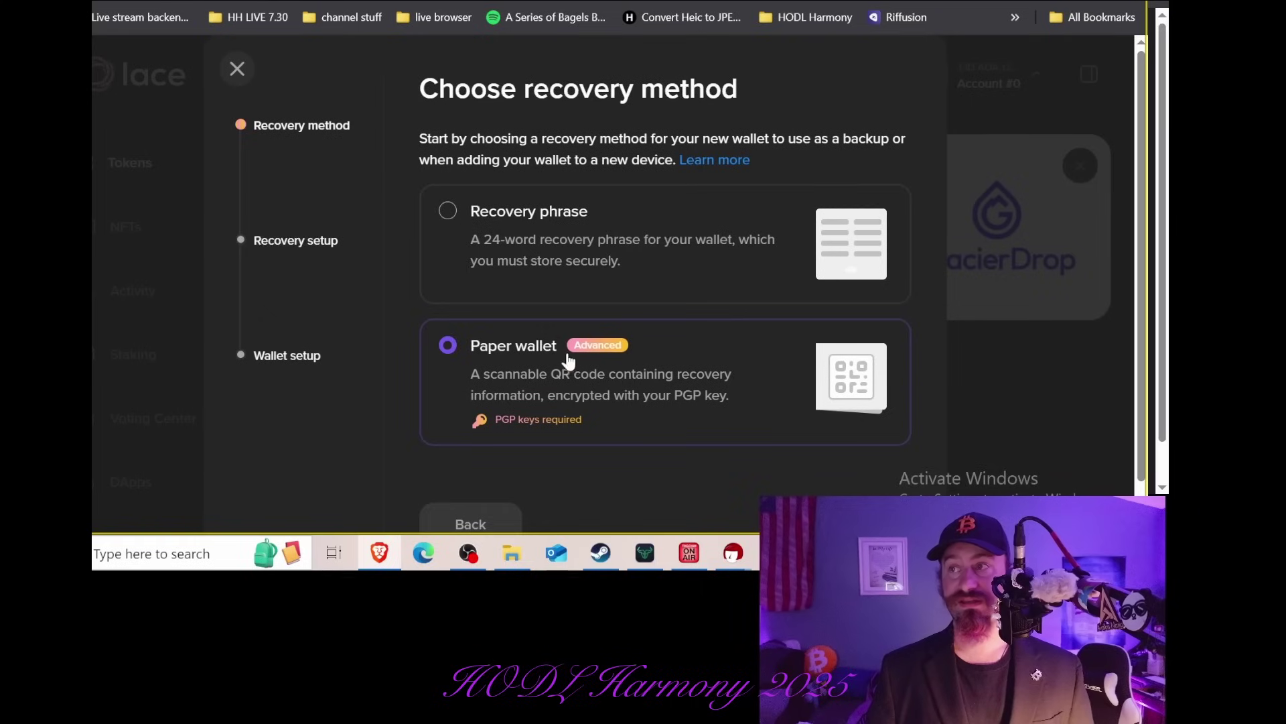
scroll(603, 355, down, 1)
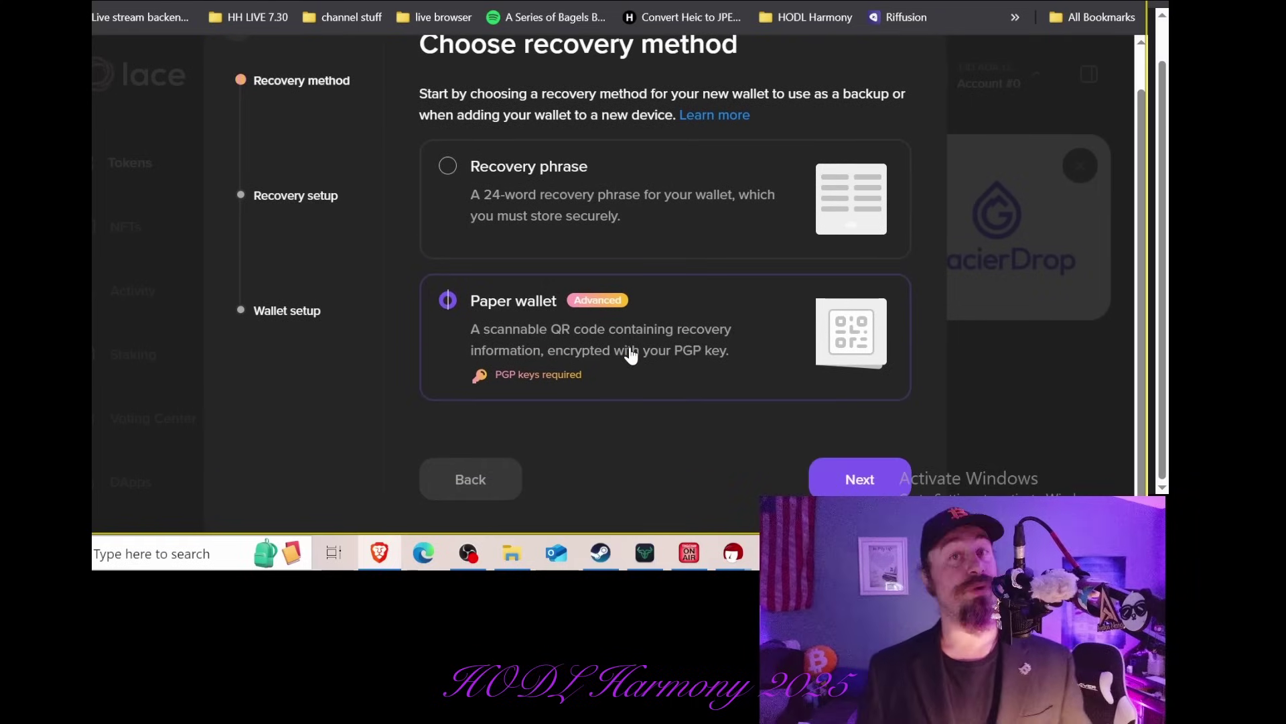
key(Return)
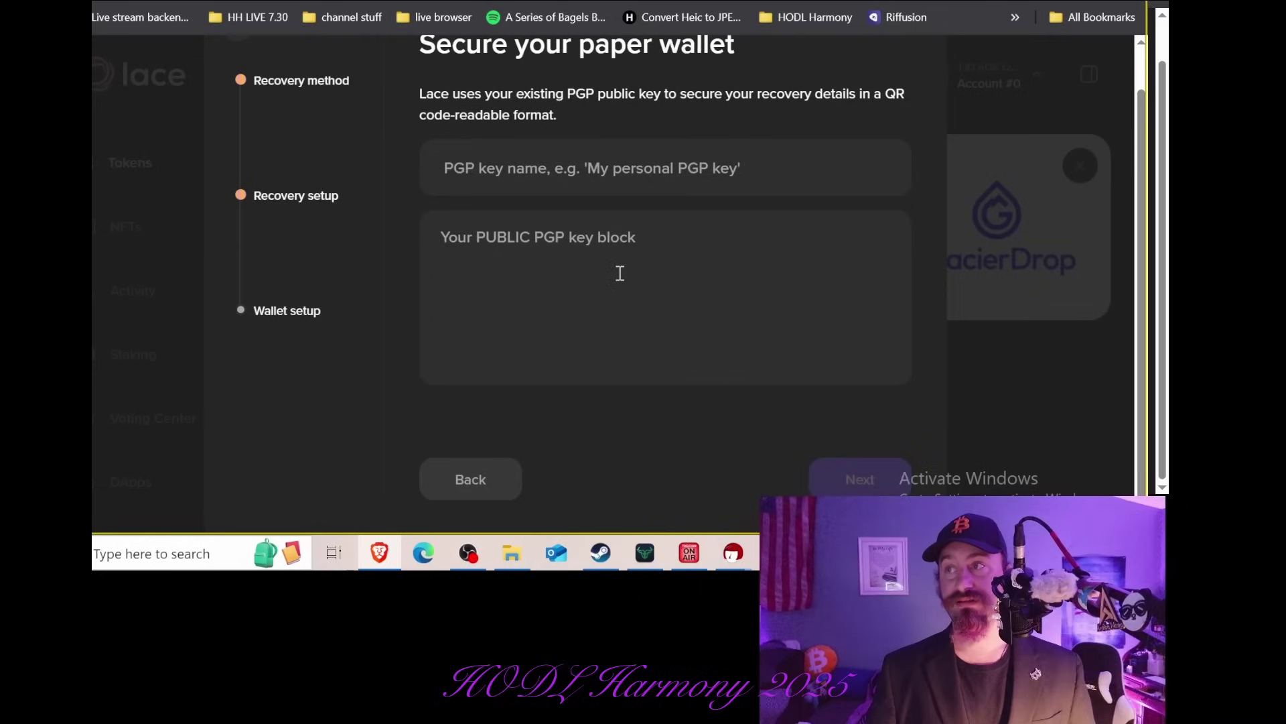
Name the PGP key, paste the Yo mama public key block, and check the matched fingerprint.
click(558, 164)
text(Yo mama)
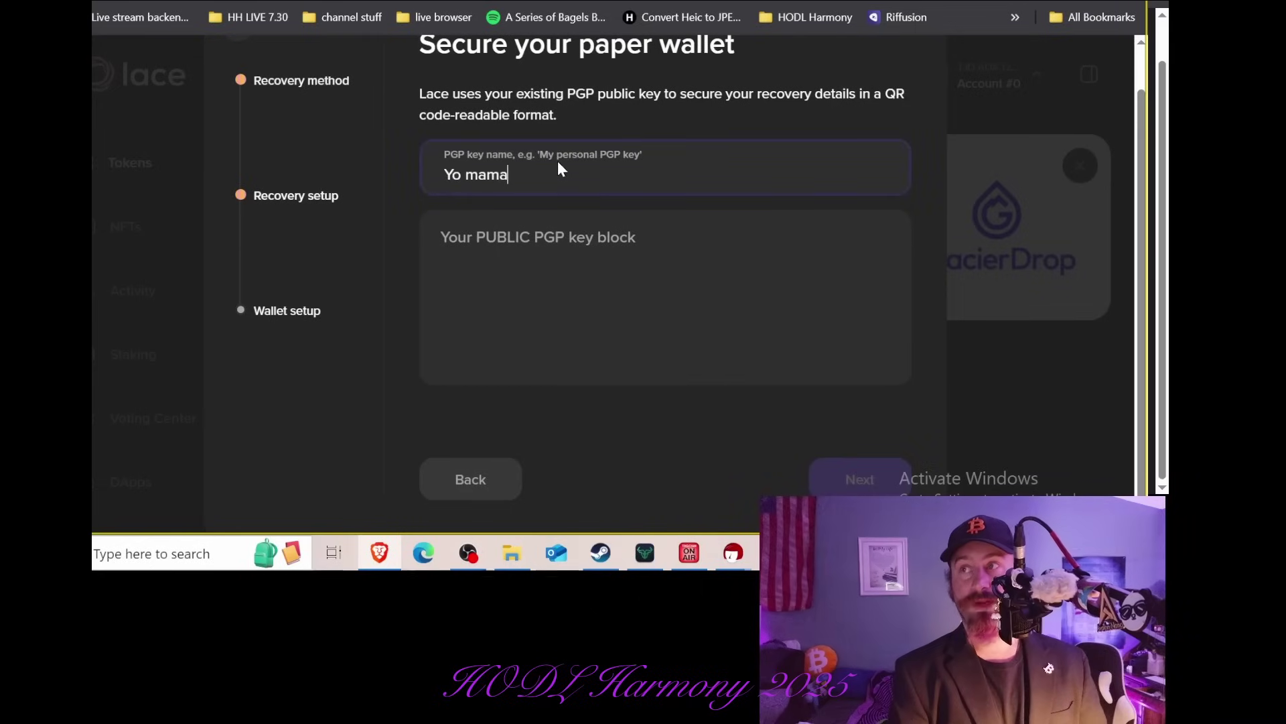
text('s house)
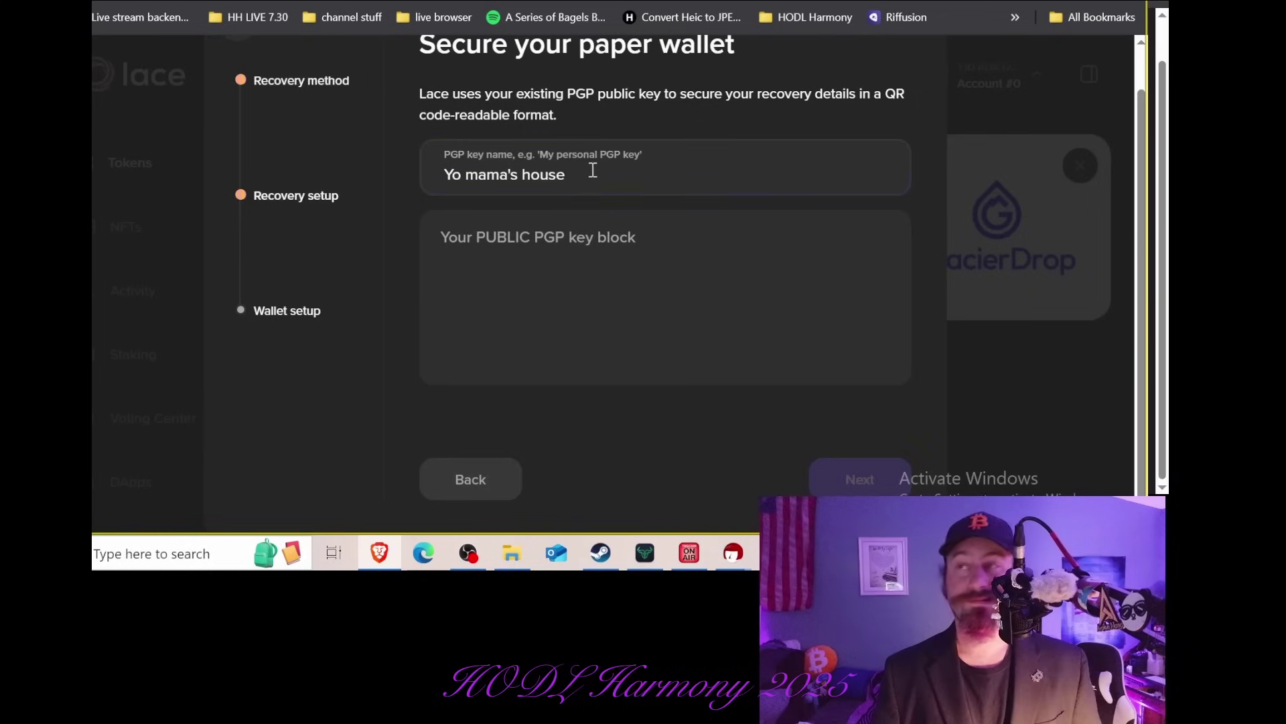
key(BackSpace)
key(BackSpace)
drag(611, 335, 383, 28)
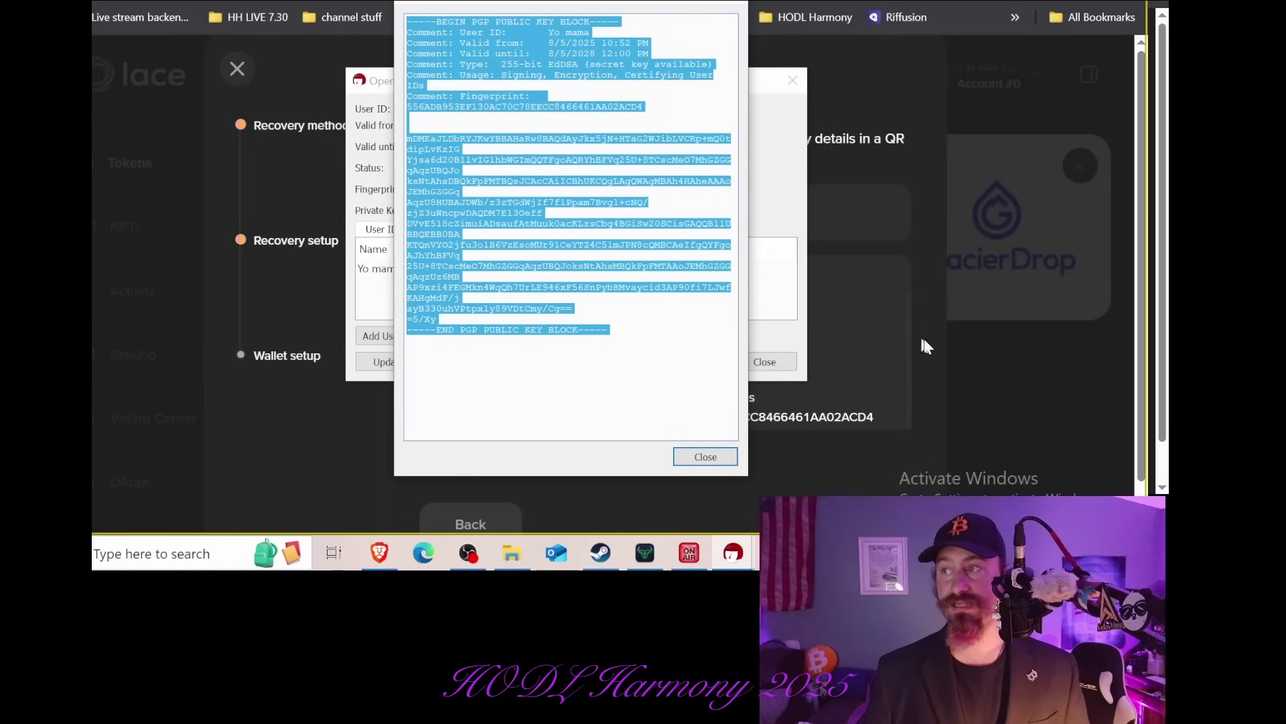
click(824, 288)
scroll(556, 331, down, 1)
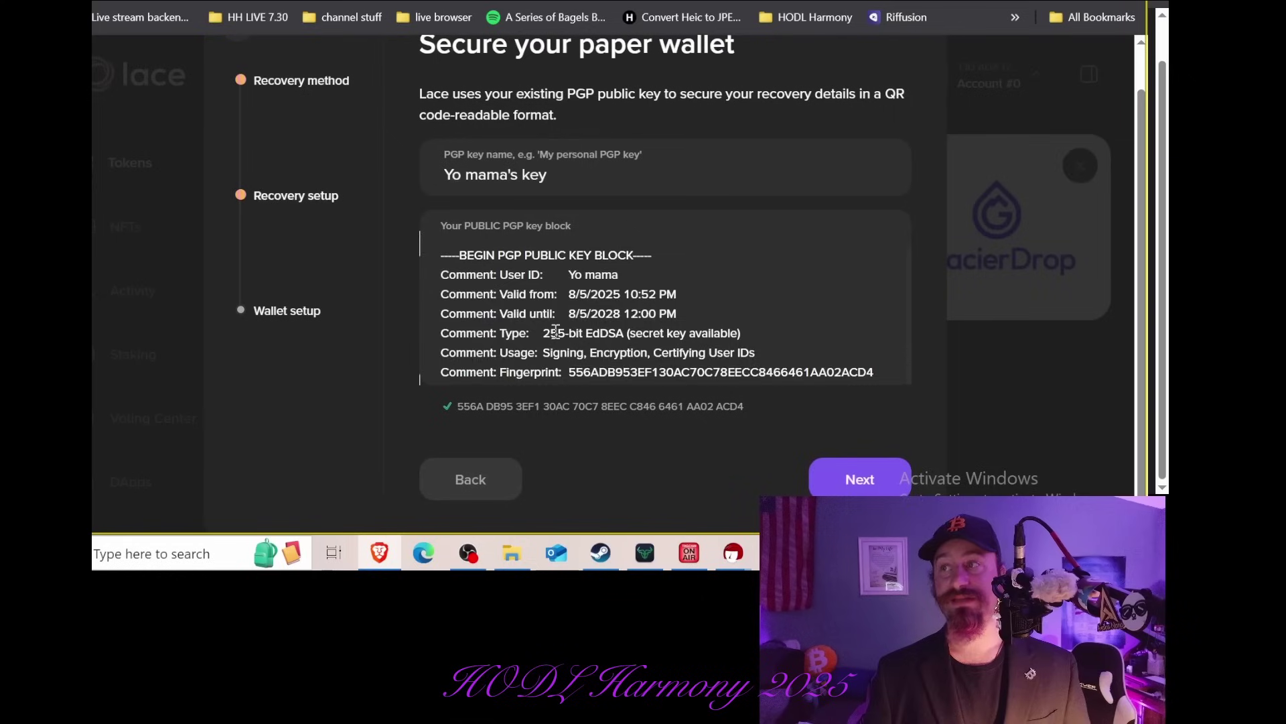
scroll(555, 331, down, 6)
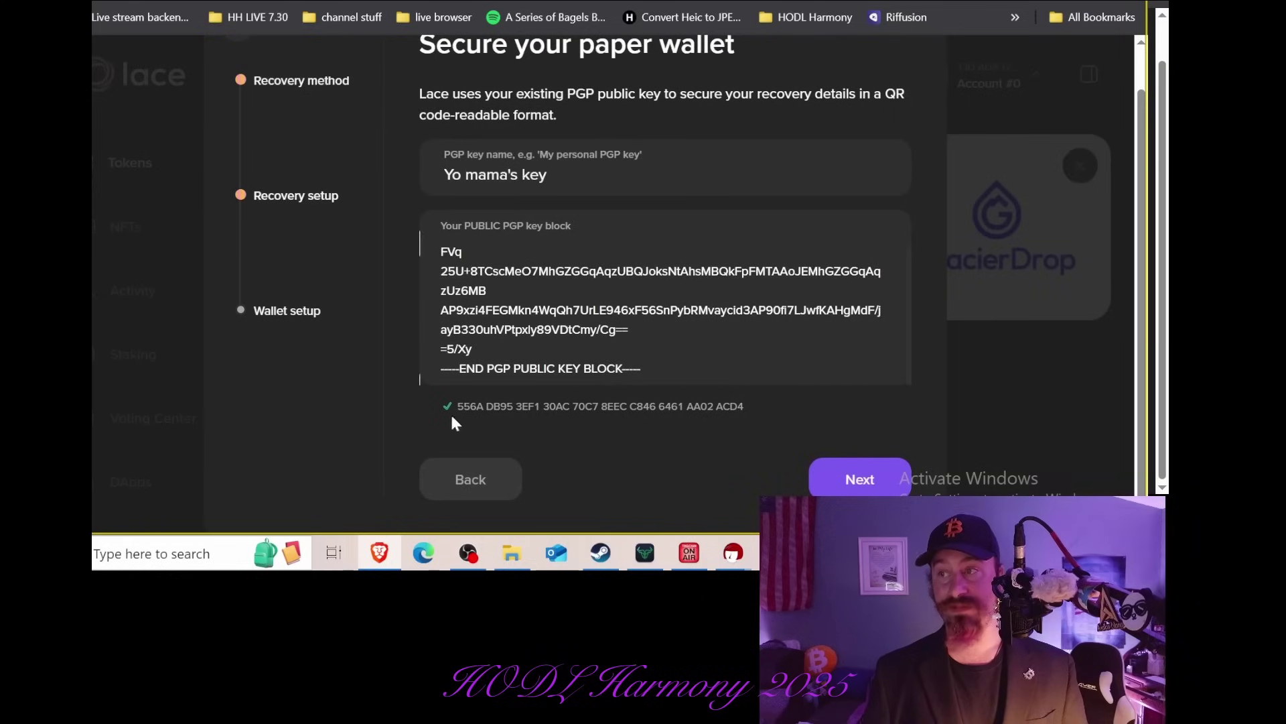
scroll(522, 318, up, 5)
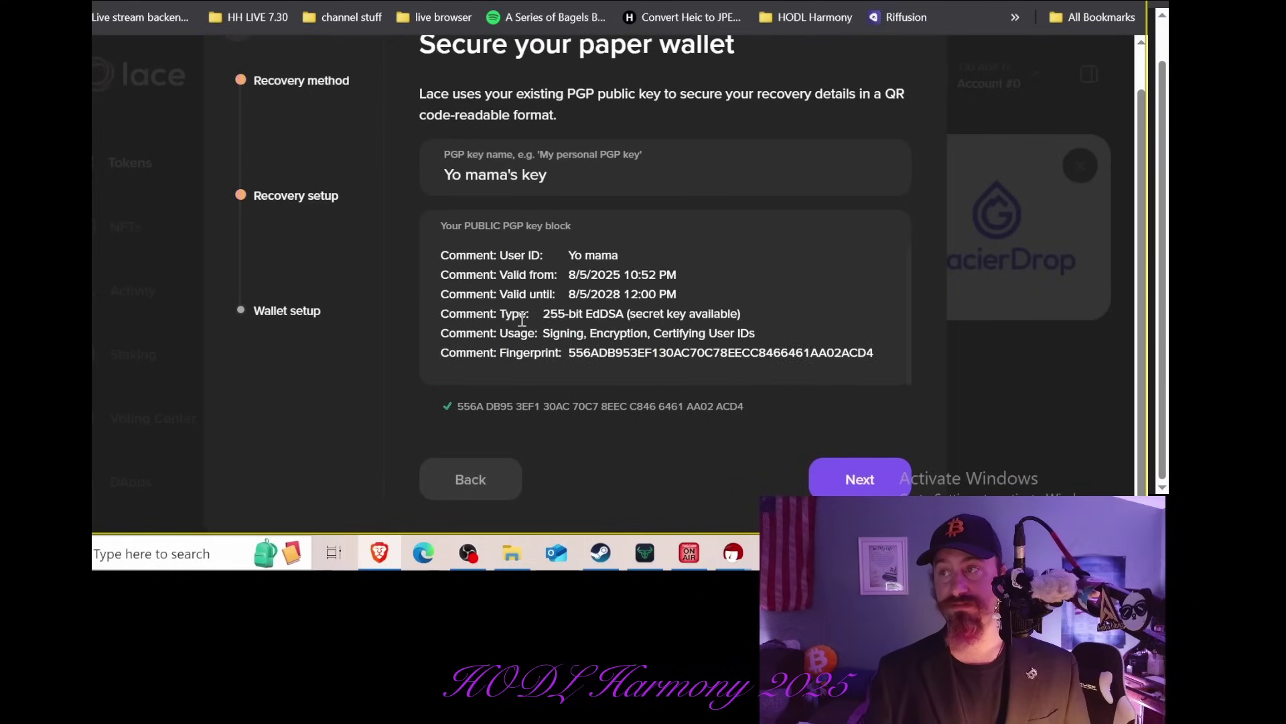
drag(571, 353, 873, 352)
Rename the wallet from Wallet 2 to Yo mama.
click(865, 478)
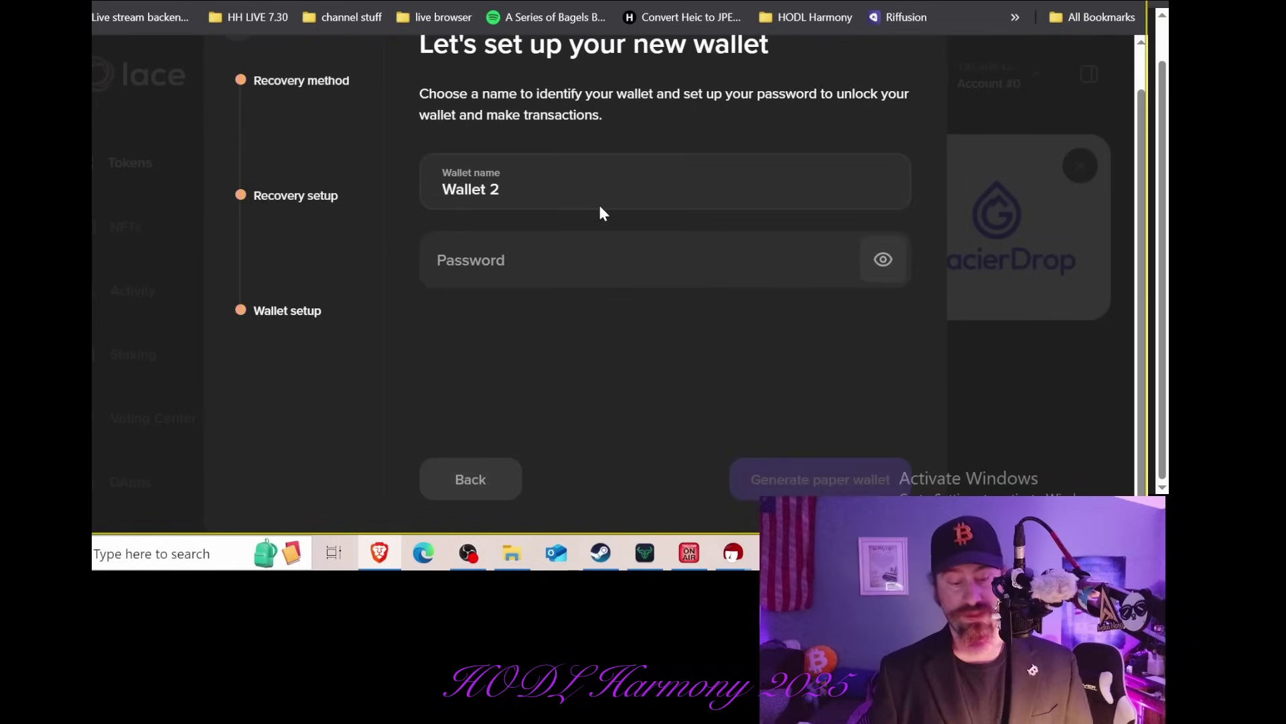
key(BackSpace)
key(BackSpace)
key(BackSpace)
key(BackSpace)
key(BackSpace)
key(BackSpace)
key(BackSpace)
key(BackSpace)
text(Yo mama)
Paste the wallet password into both password fields and generate the paper wallet.
click(641, 288)
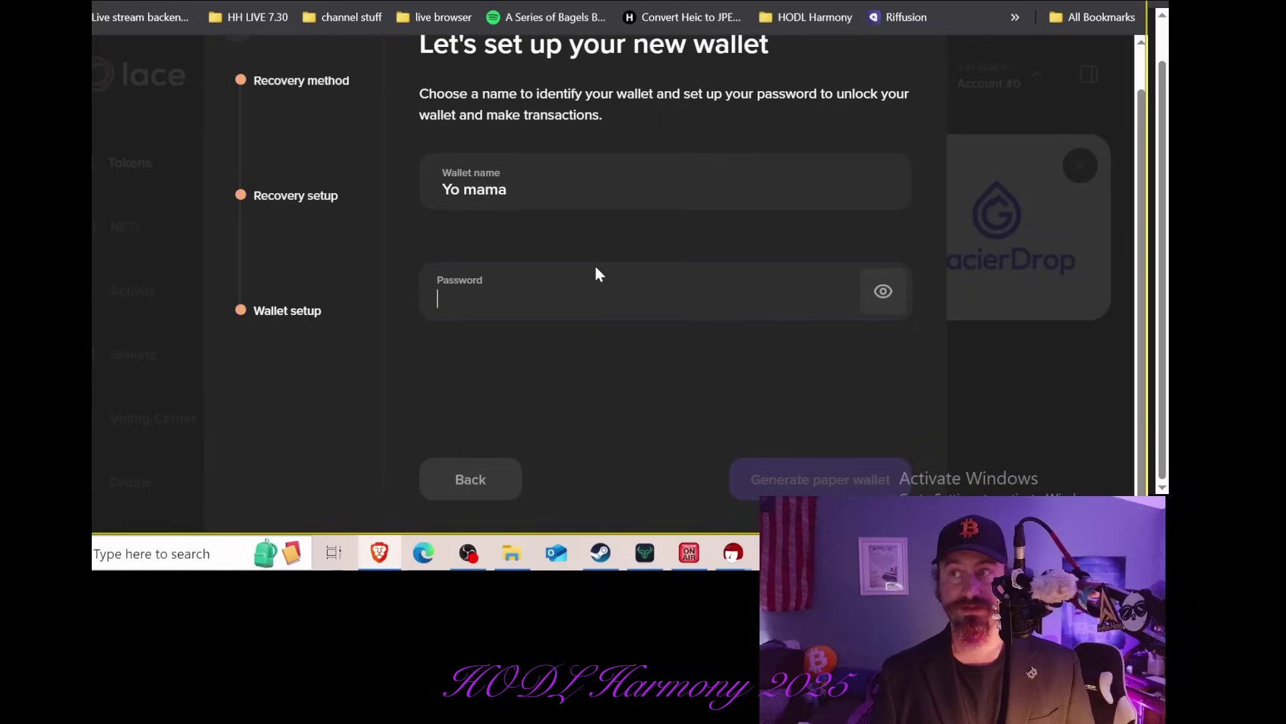
key(ctrl+v)
click(880, 299)
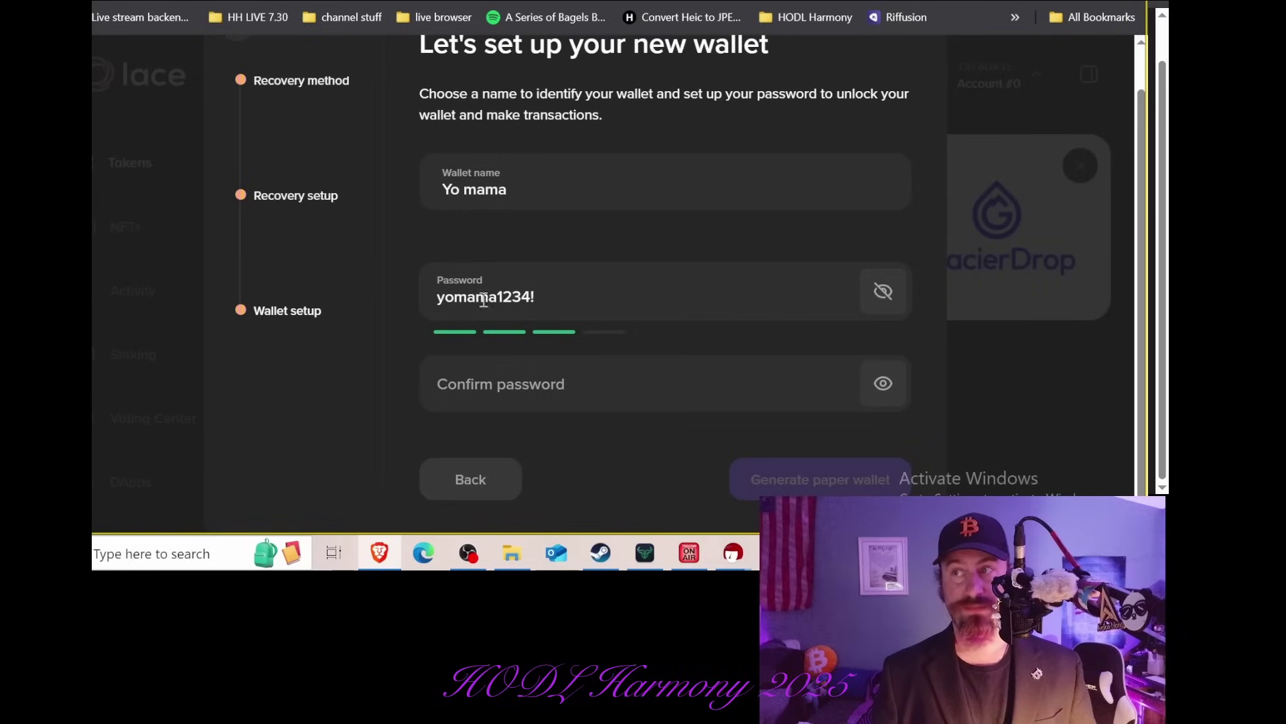
click(884, 294)
click(650, 374)
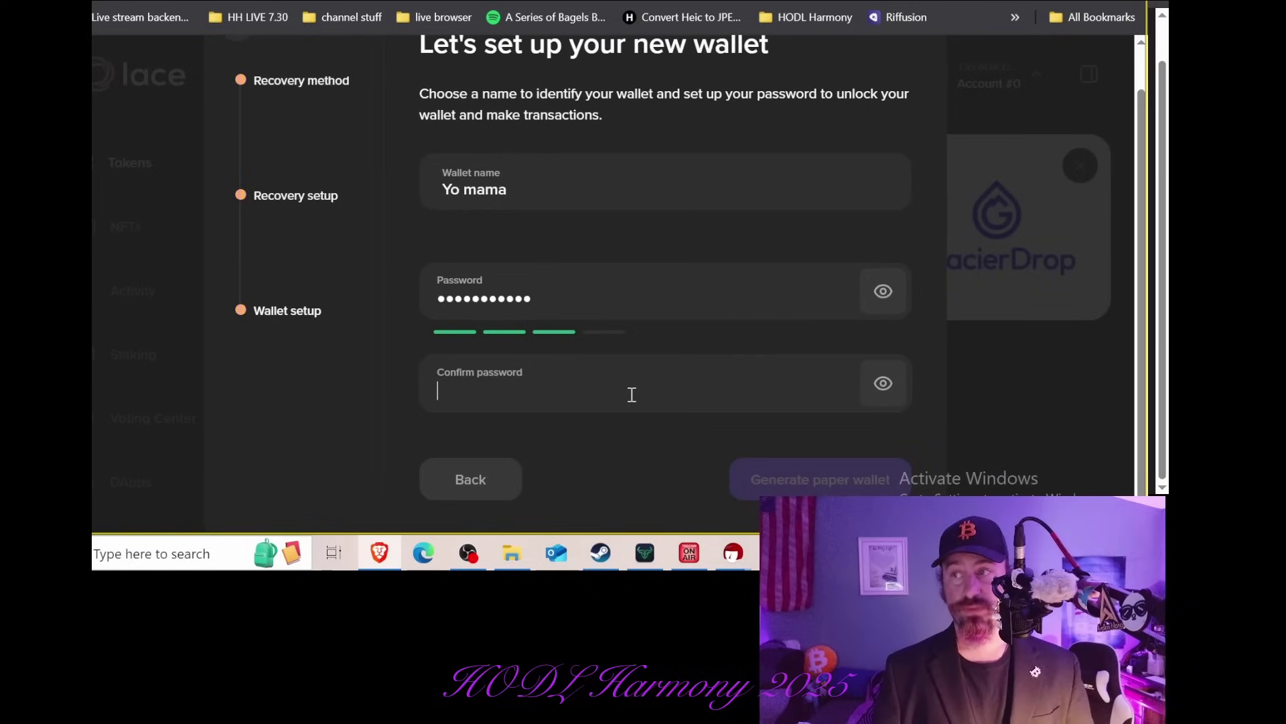
key(ctrl+v)
click(792, 474)
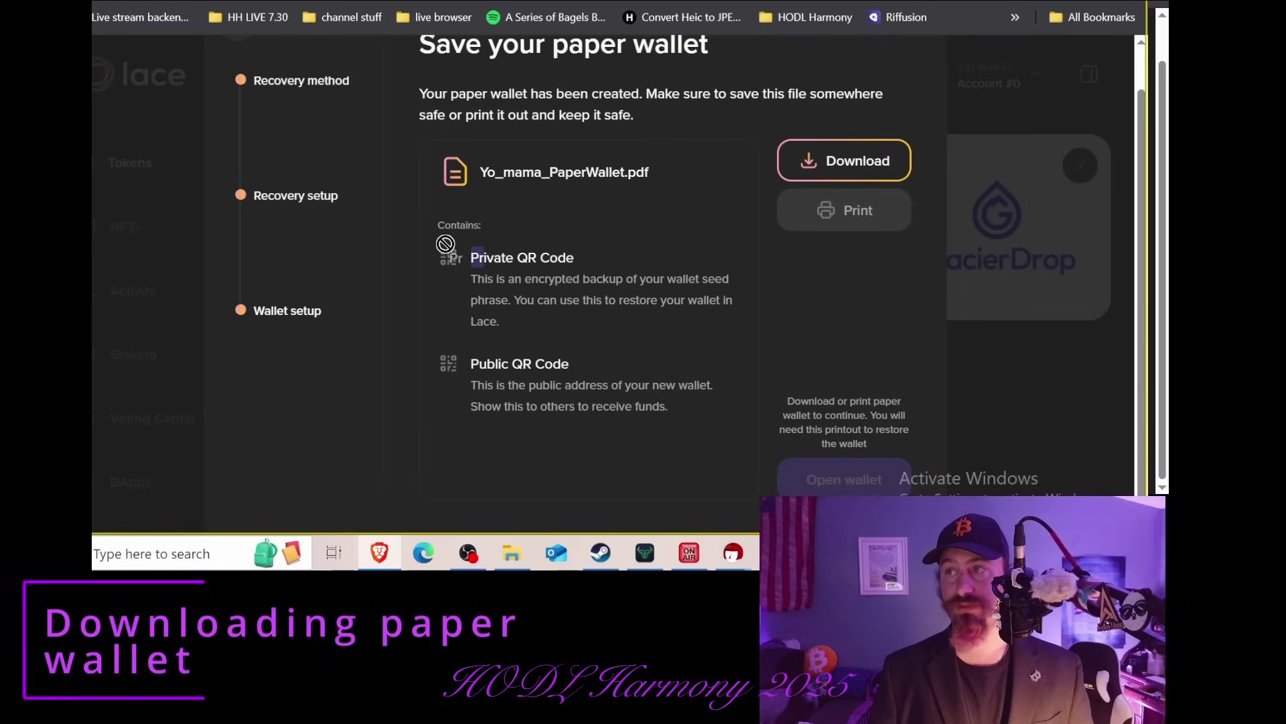
Download Yo_mama_PaperWallet.pdf and open it in the browser's PDF viewer.
drag(633, 406, 465, 328)
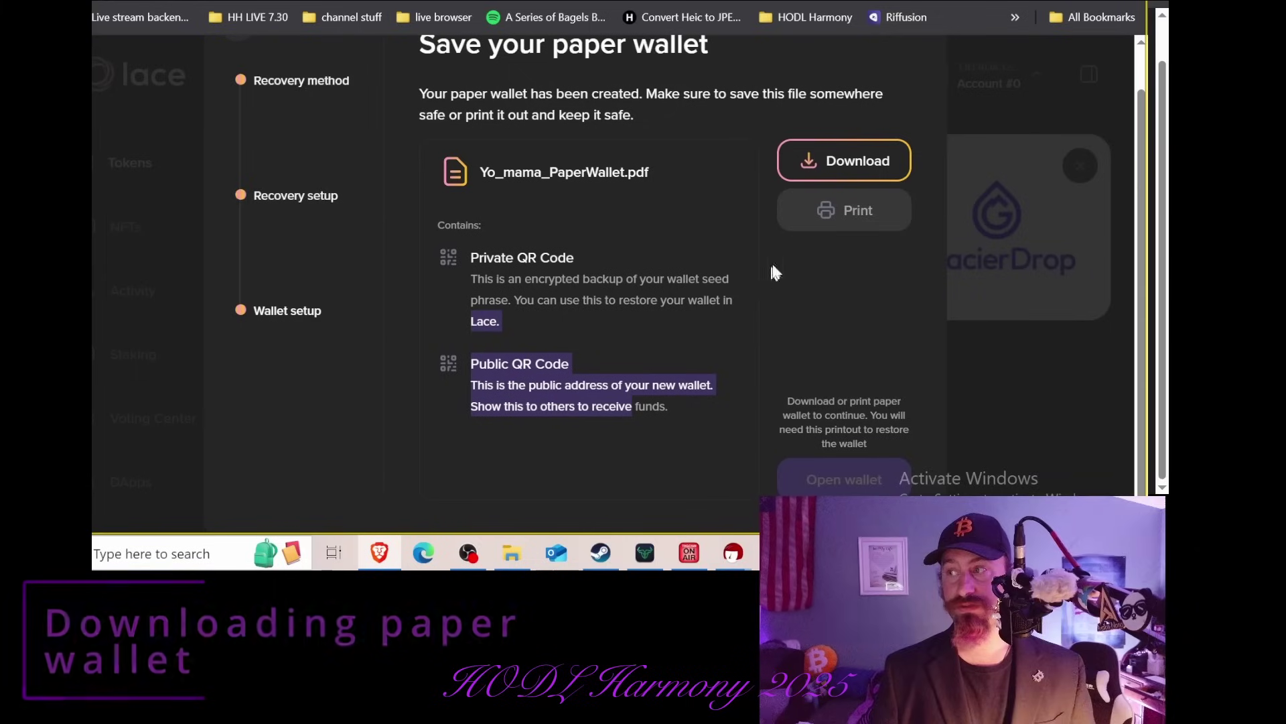
click(807, 163)
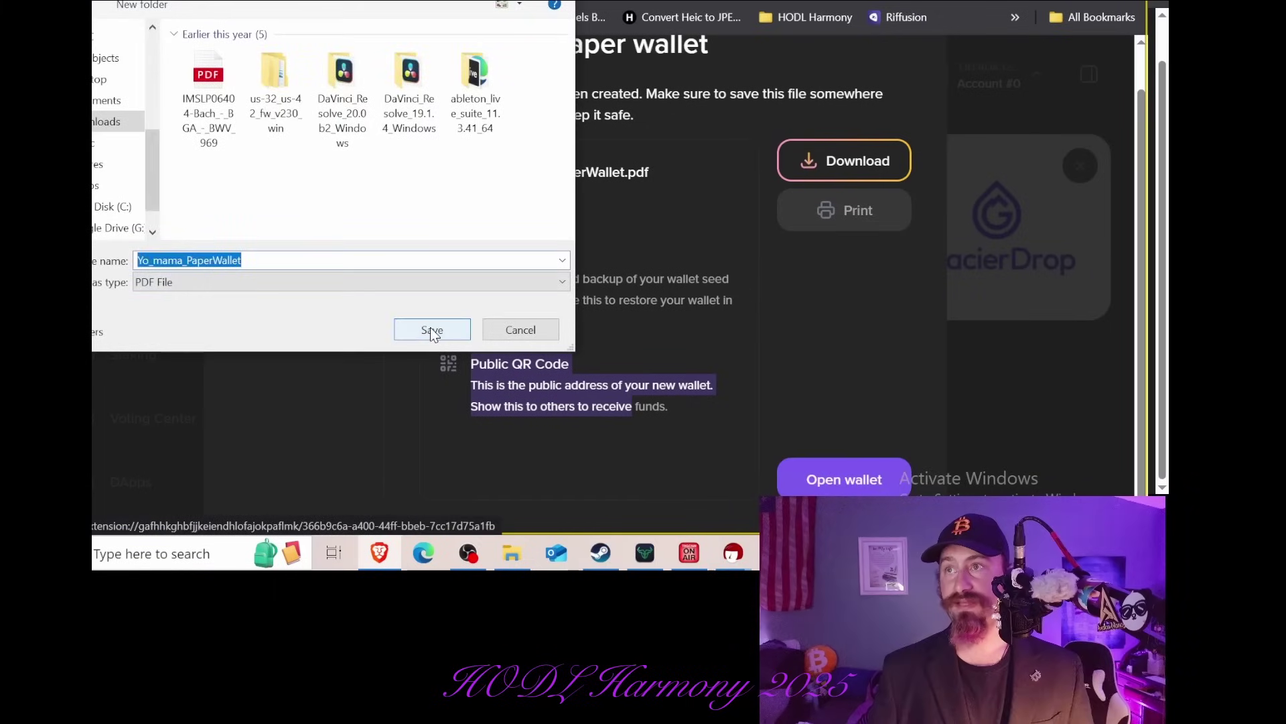
click(432, 329)
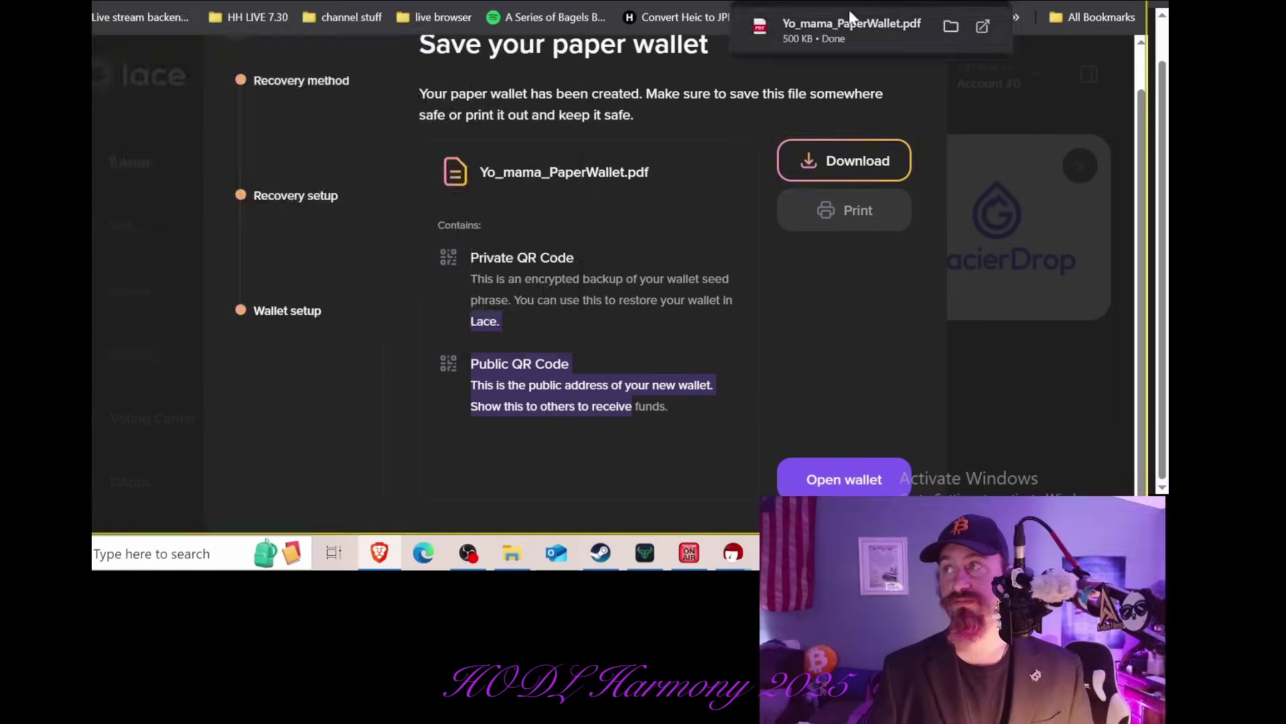
click(848, 14)
Scroll through the PDF's deposit QR code, encrypted recovery QR code and folding instructions.
scroll(633, 271, down, 2)
scroll(583, 315, up, 2)
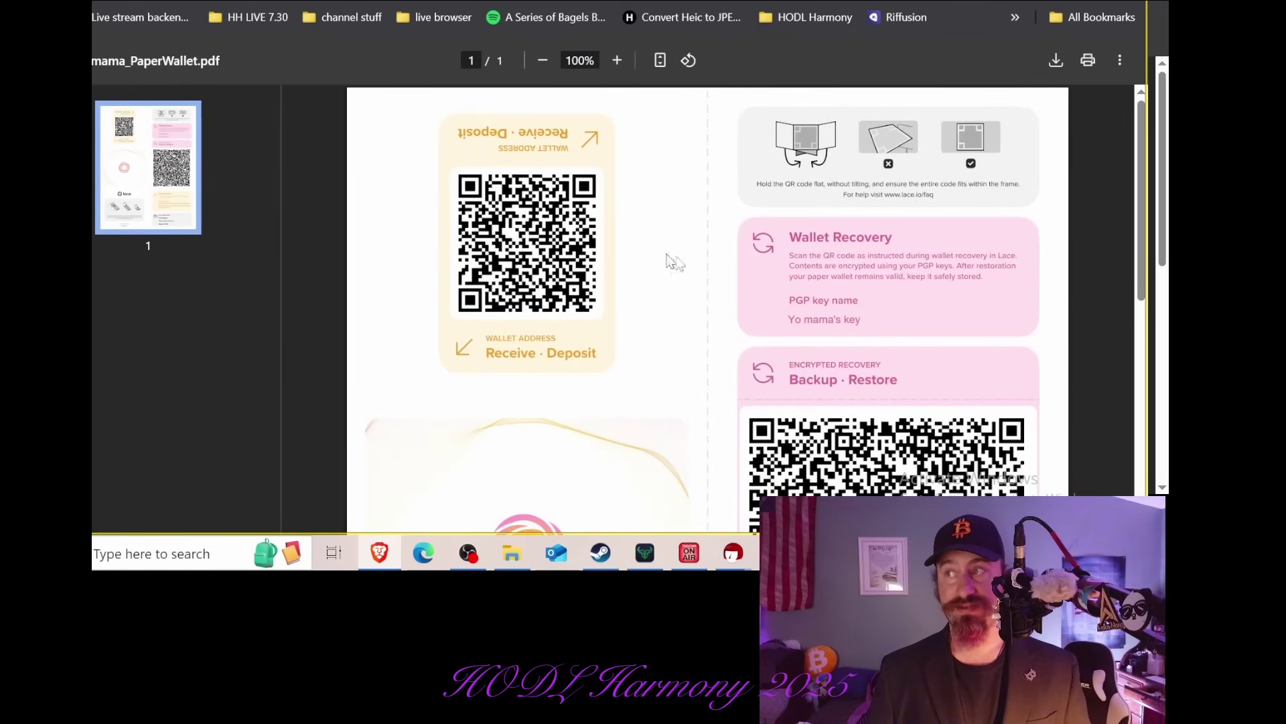
scroll(709, 268, down, 2)
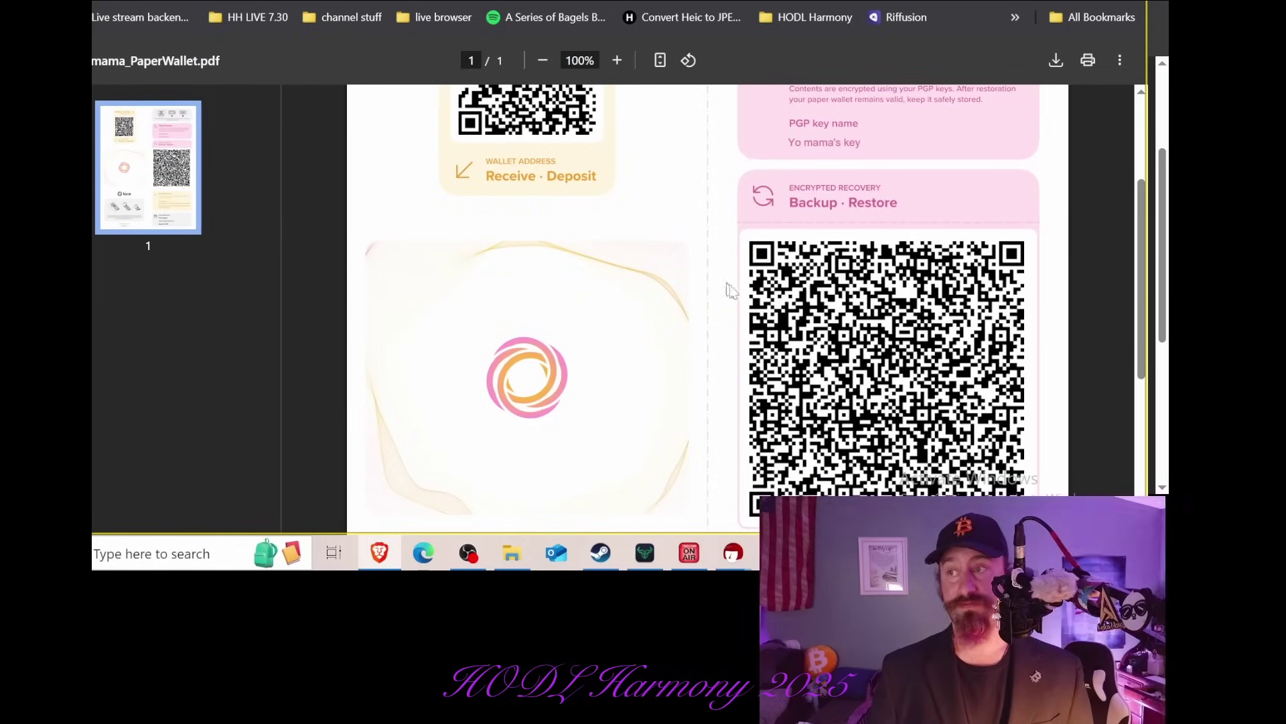
scroll(898, 265, down, 5)
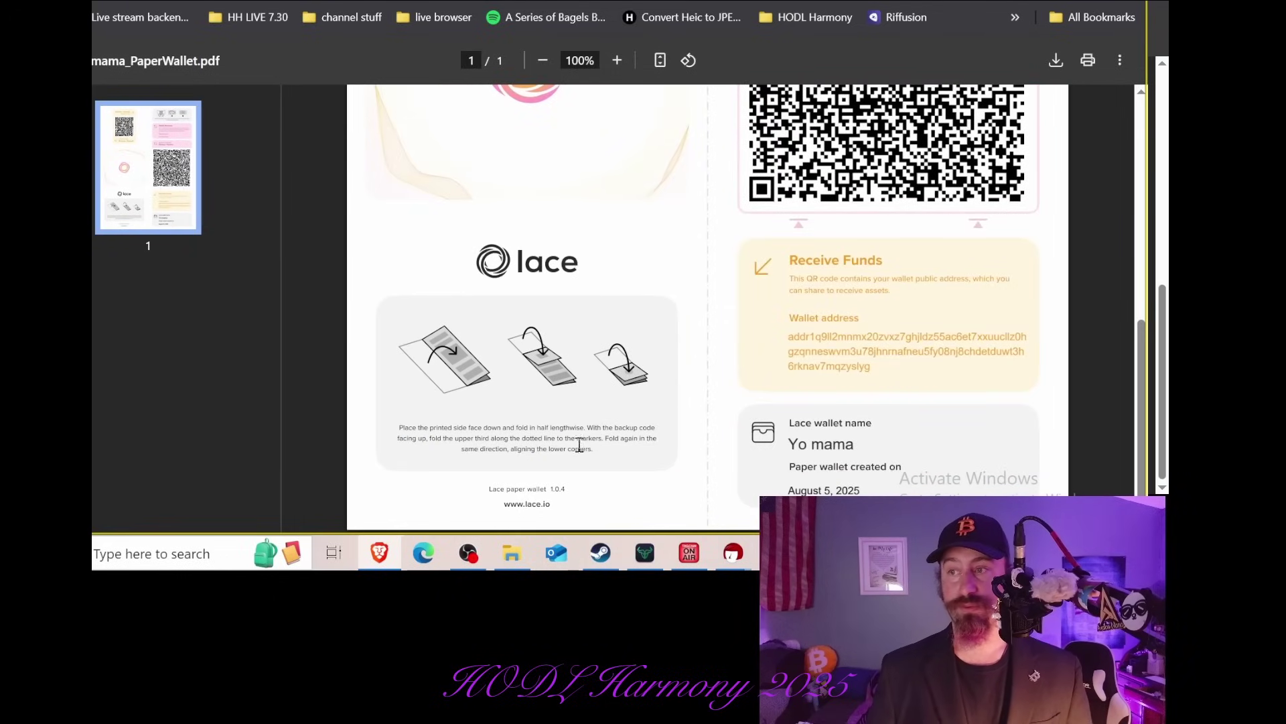
drag(442, 427, 537, 449)
scroll(580, 472, up, 7)
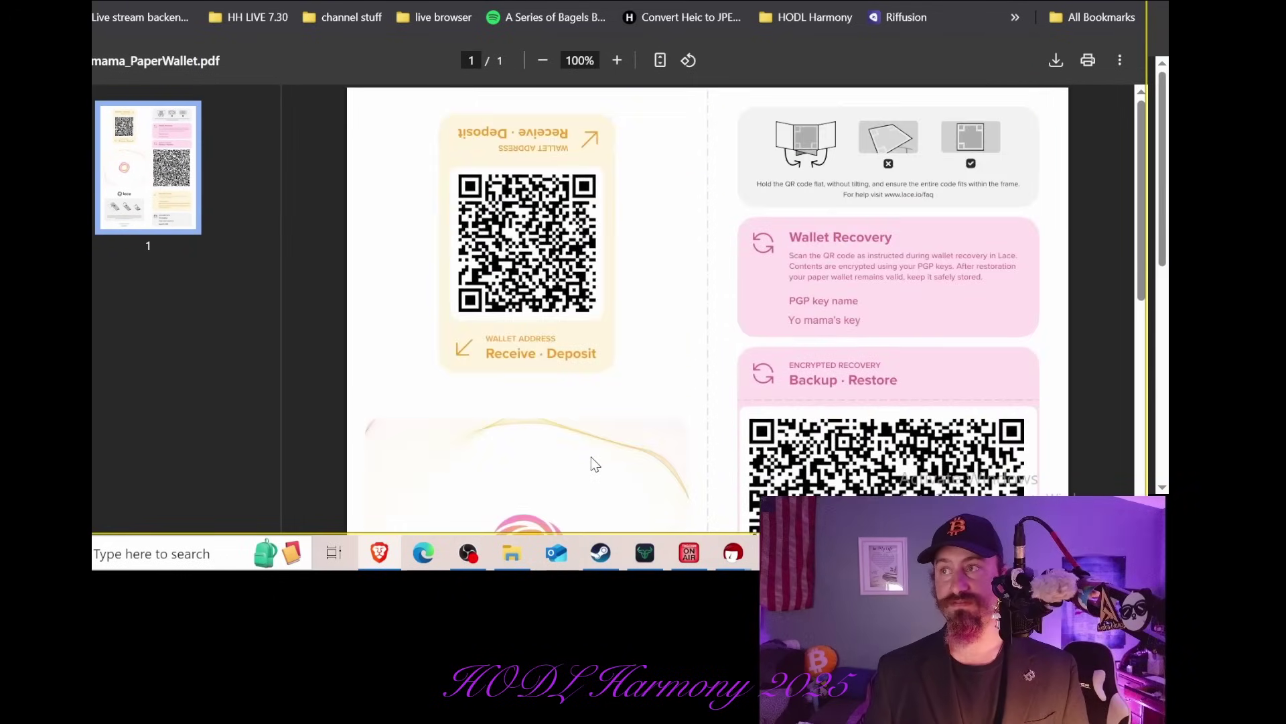
Close the PDF tab and open the Yo mama wallet to its 0.00 USD Tokens page.
key(ctrl+w)
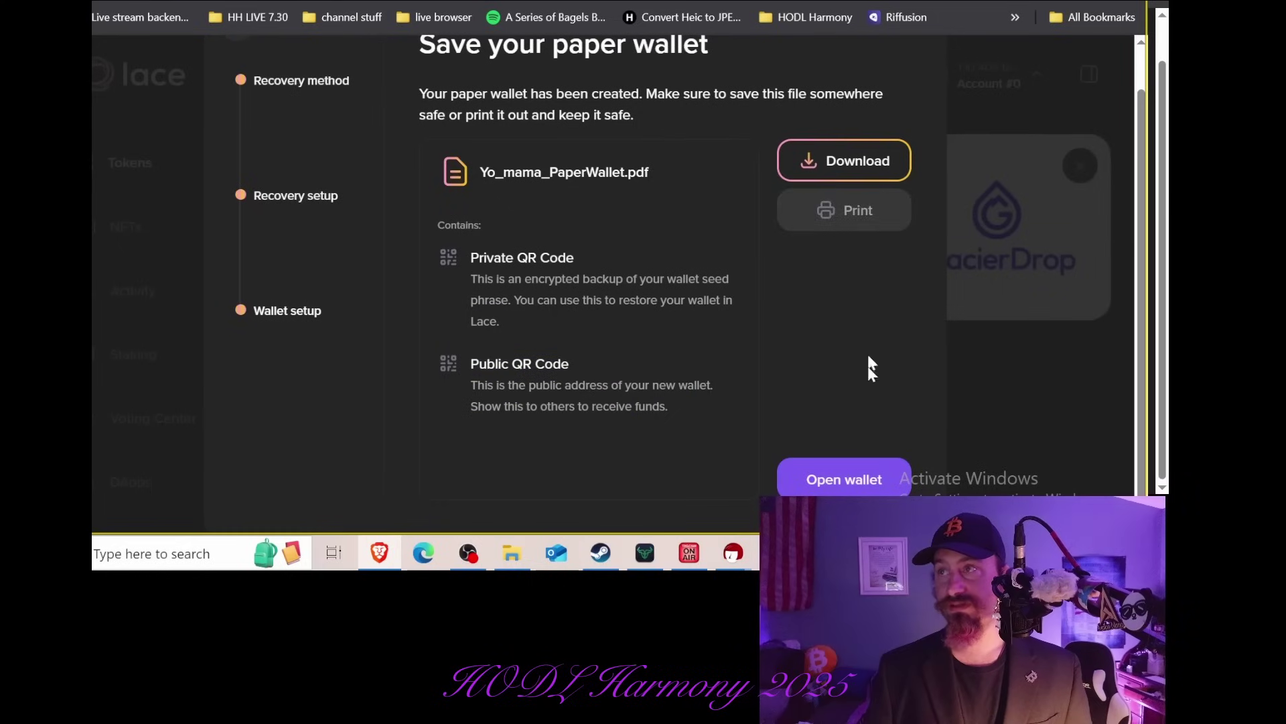
click(811, 478)
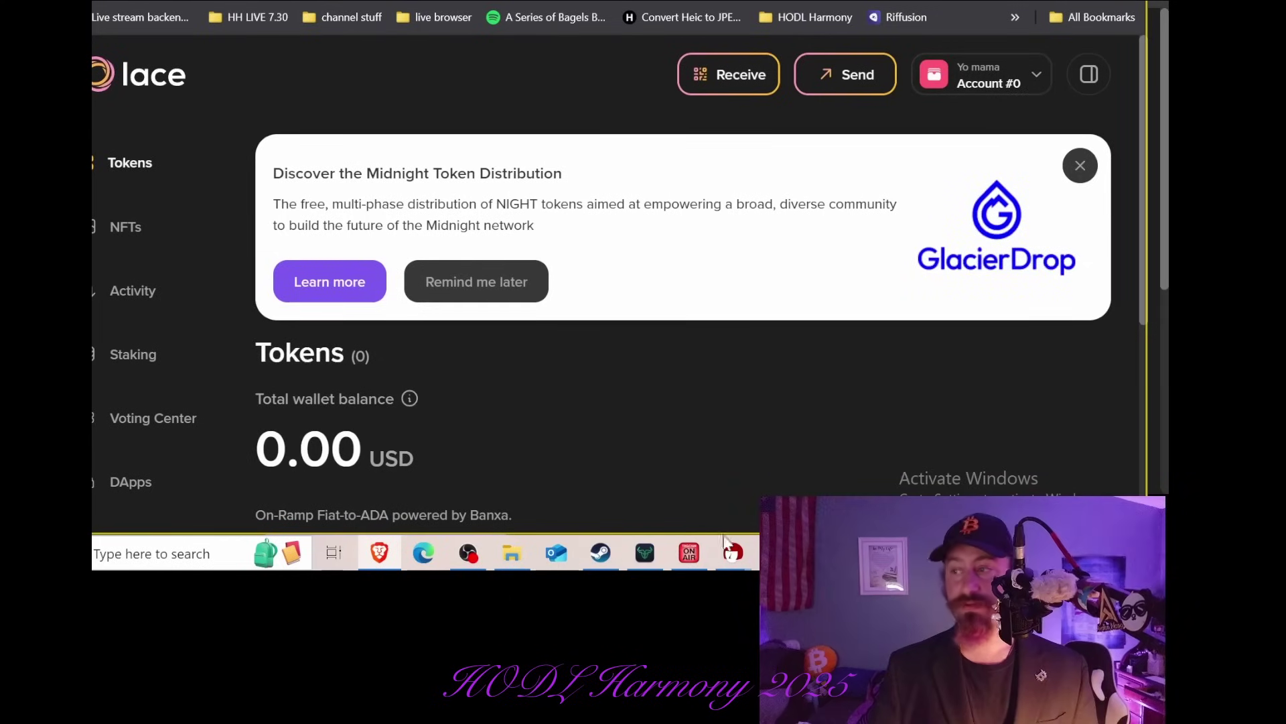
Close Kleopatra's exported public key text and the certificate details window.
mouse_move(733, 552)
click(690, 443)
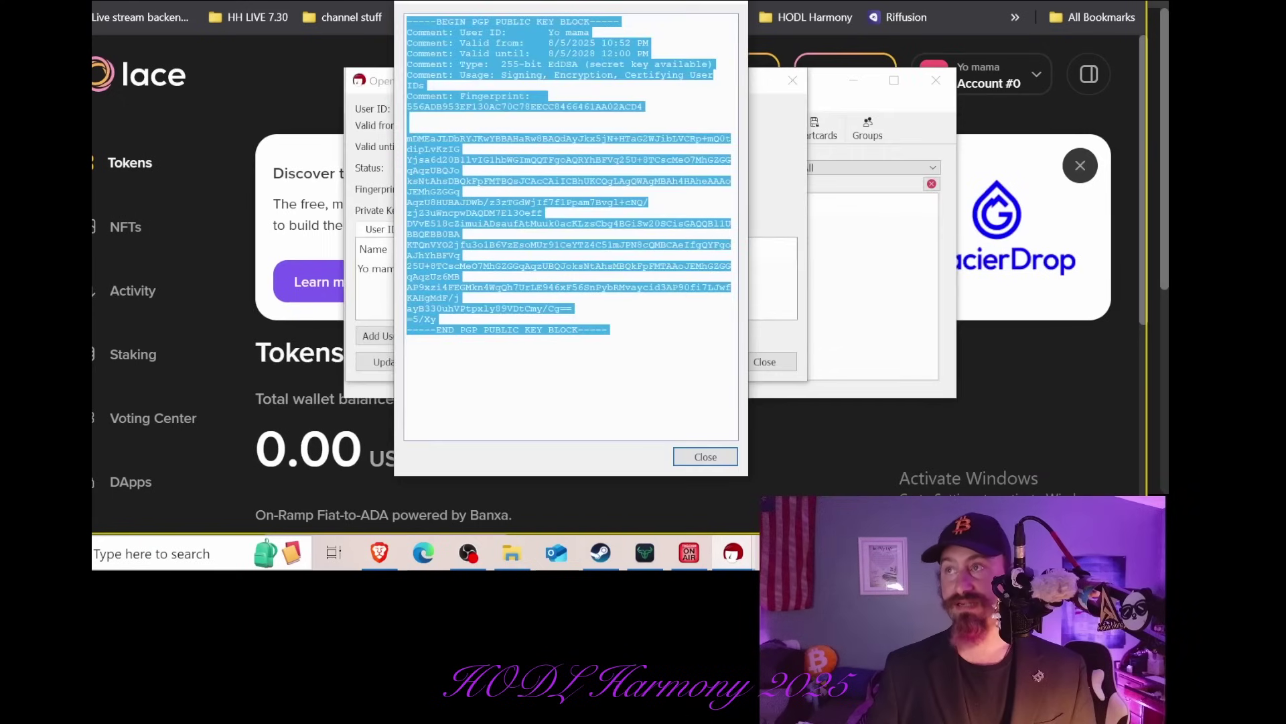
key(Escape)
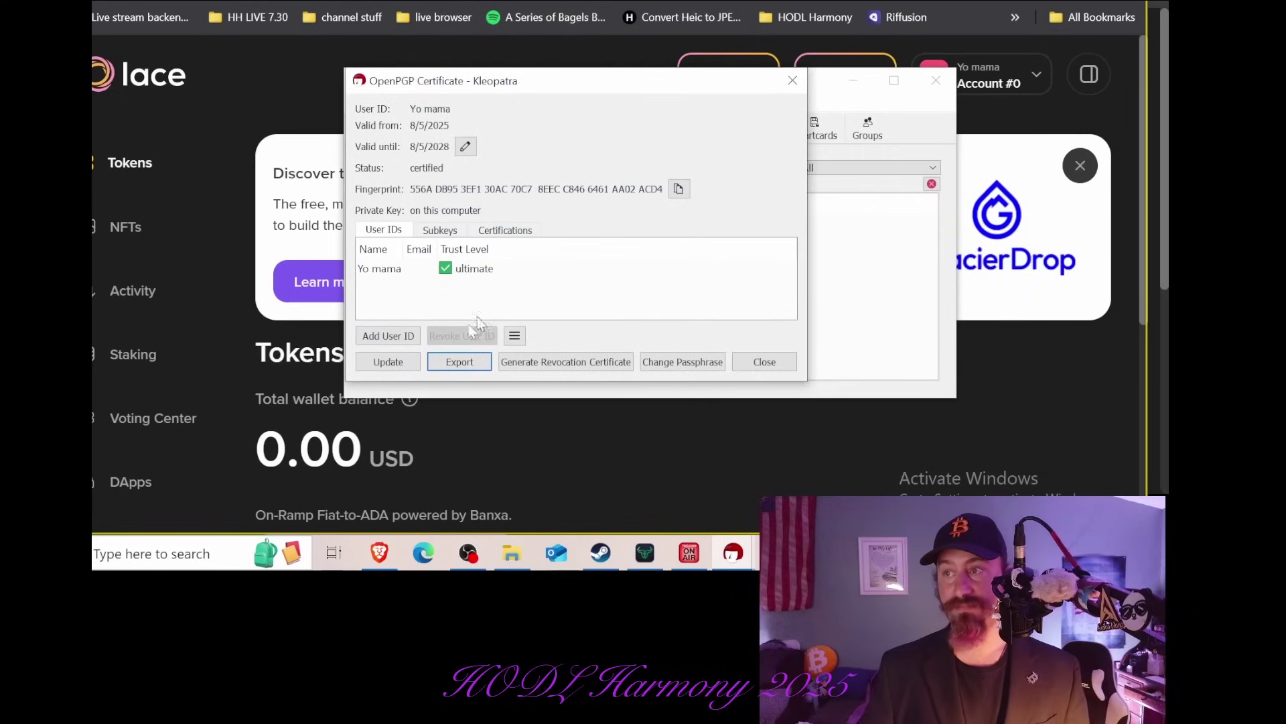
click(792, 80)
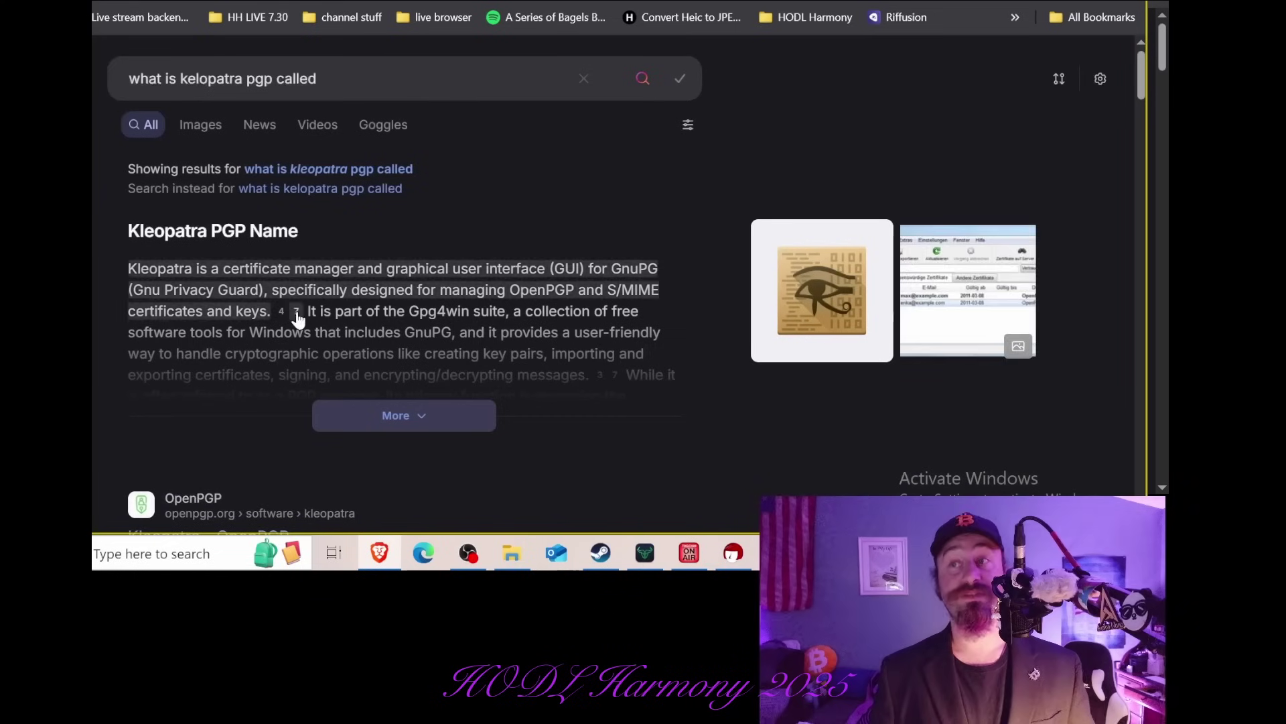
Bring Kleopatra's certificate list forward, then open Sign/Encrypt and cancel the file selection.
drag(225, 269, 357, 270)
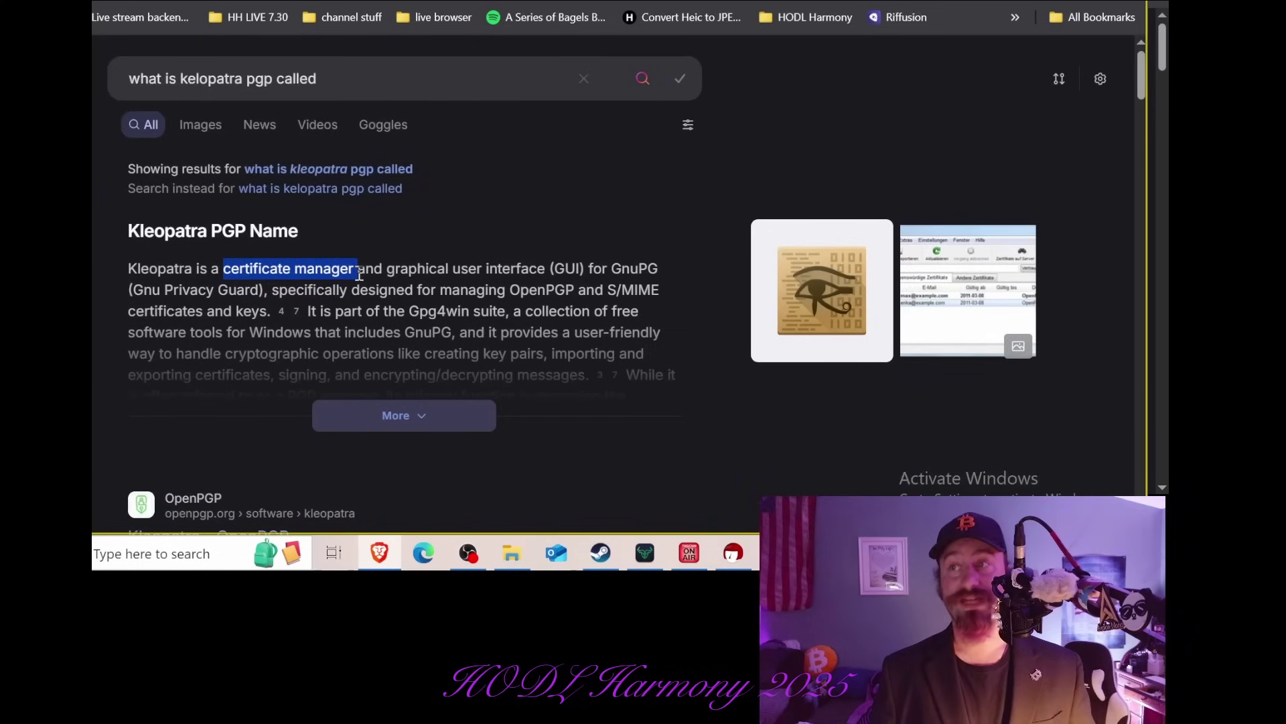
click(722, 548)
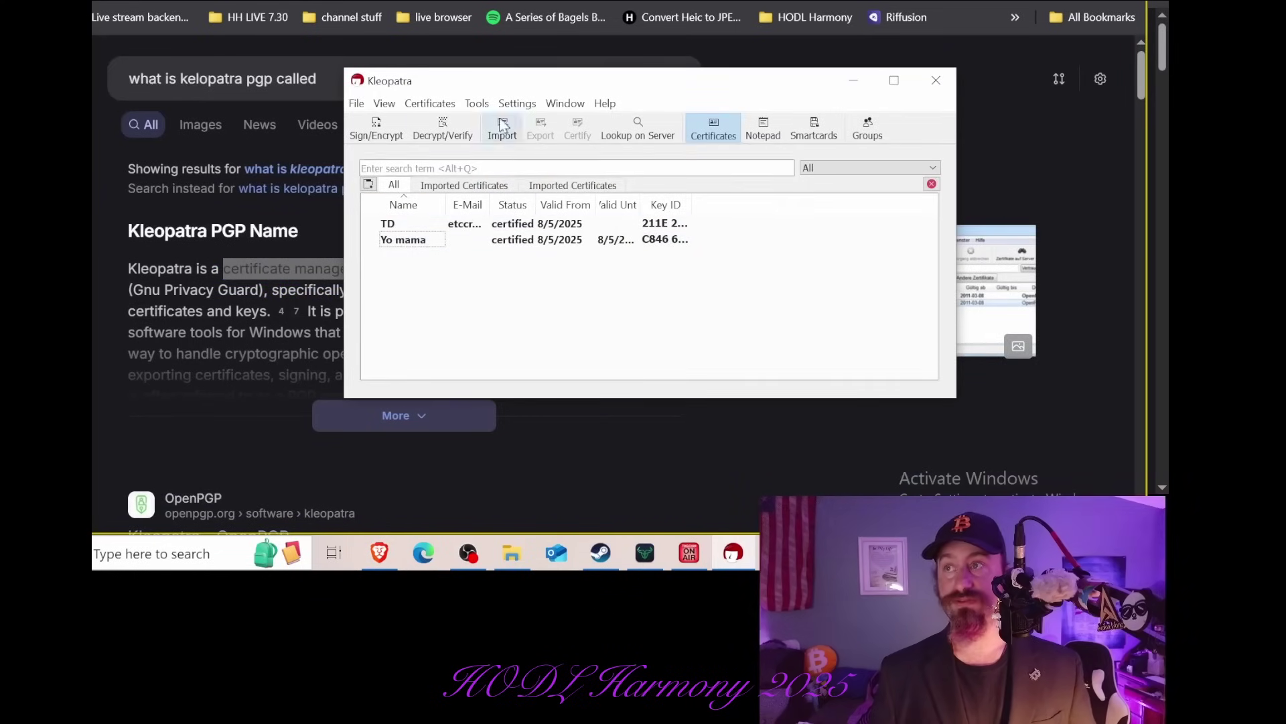
click(376, 127)
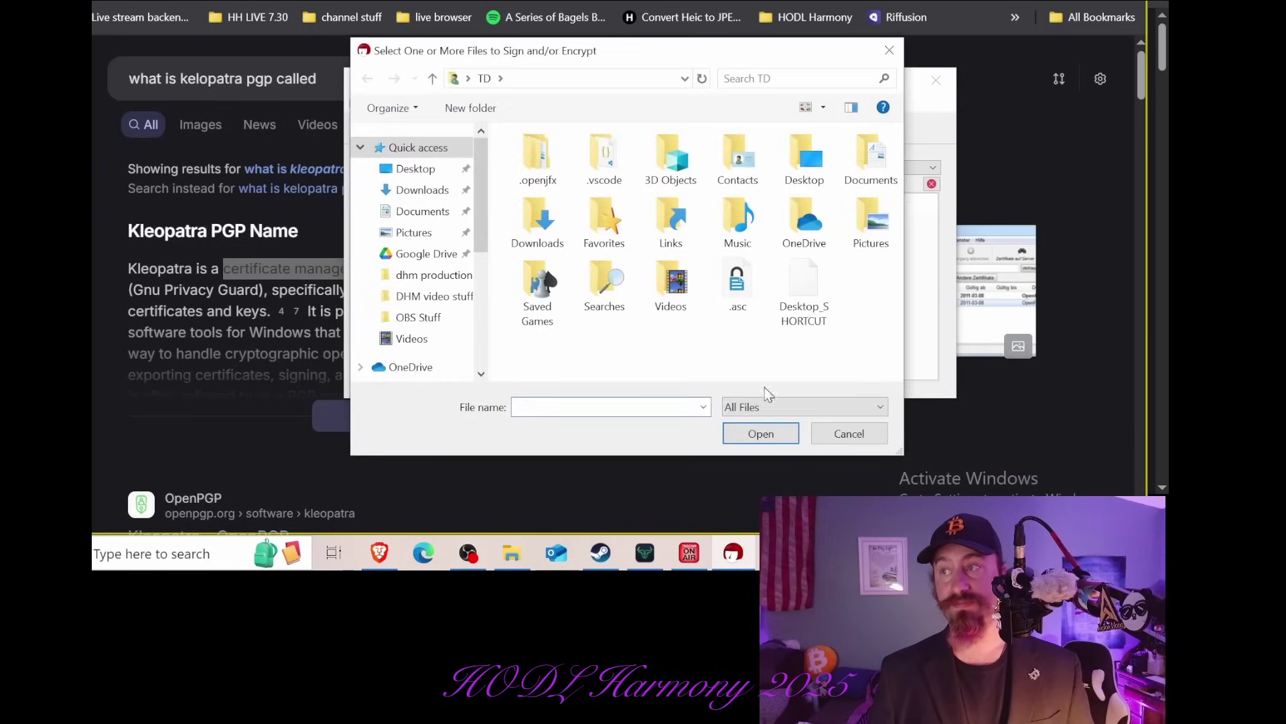
click(849, 433)
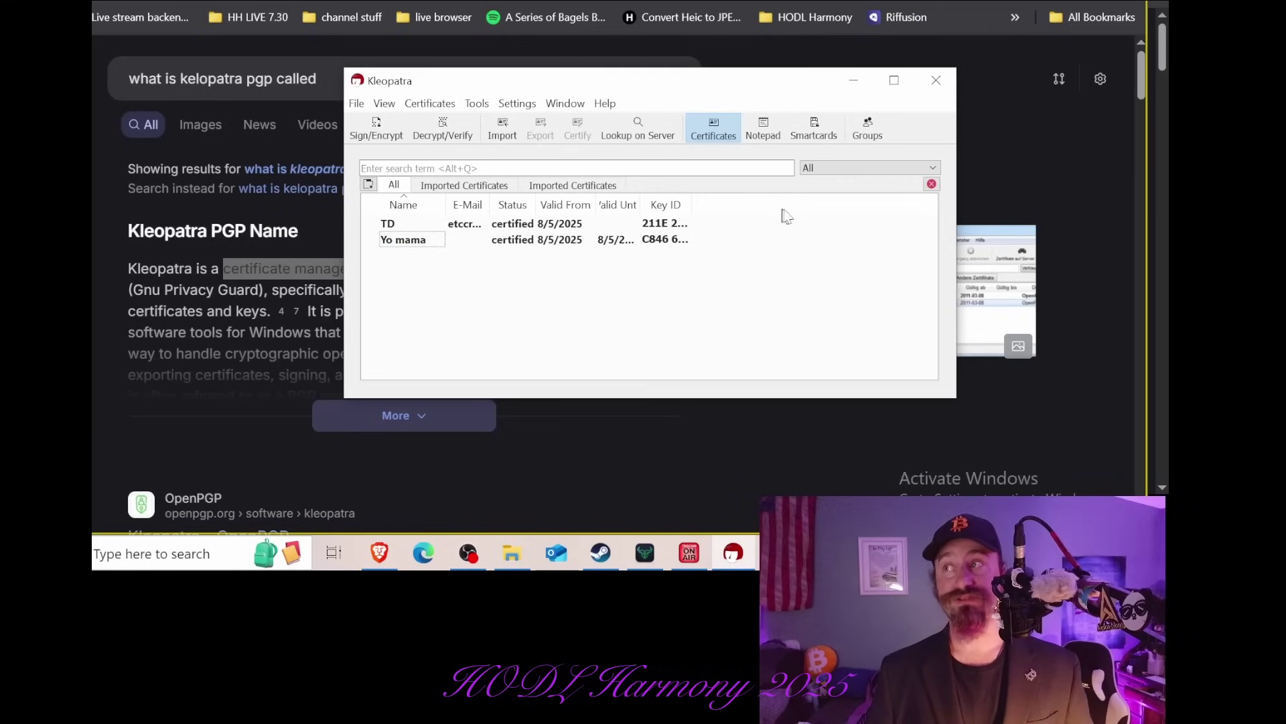
Return to Lace and open Learn more on the Midnight Token Distribution banner.
click(379, 552)
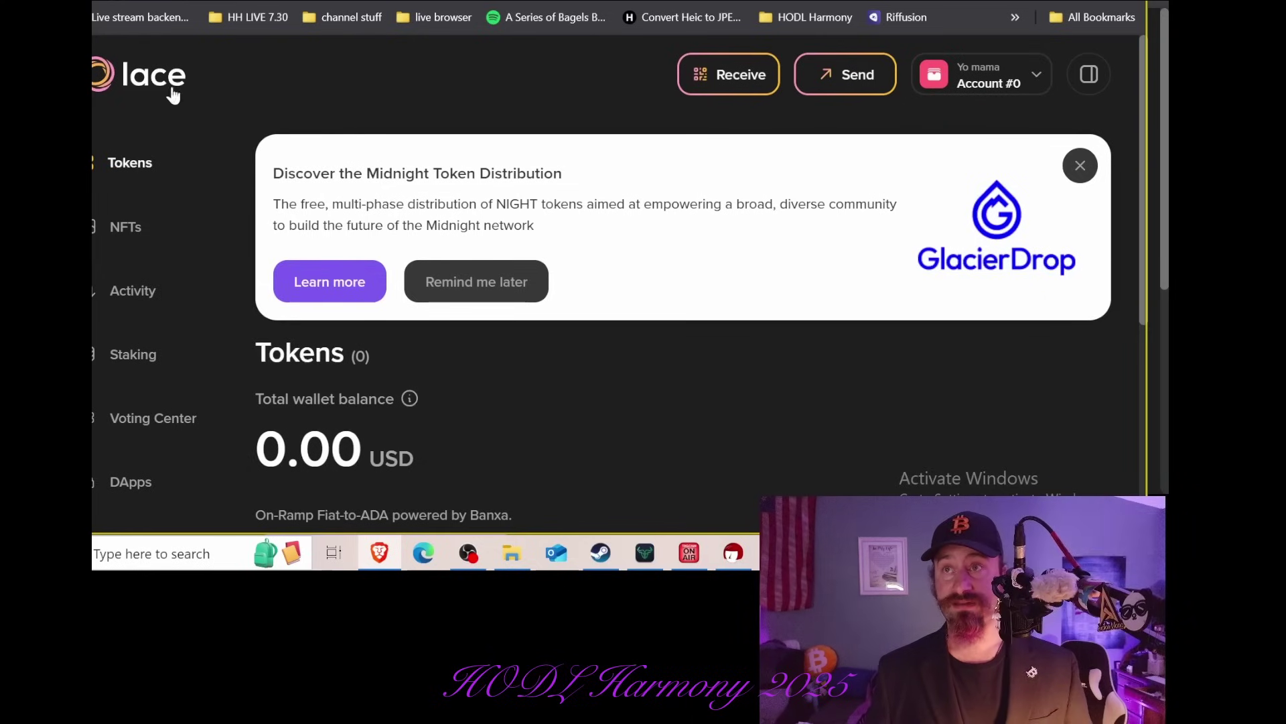
click(293, 277)
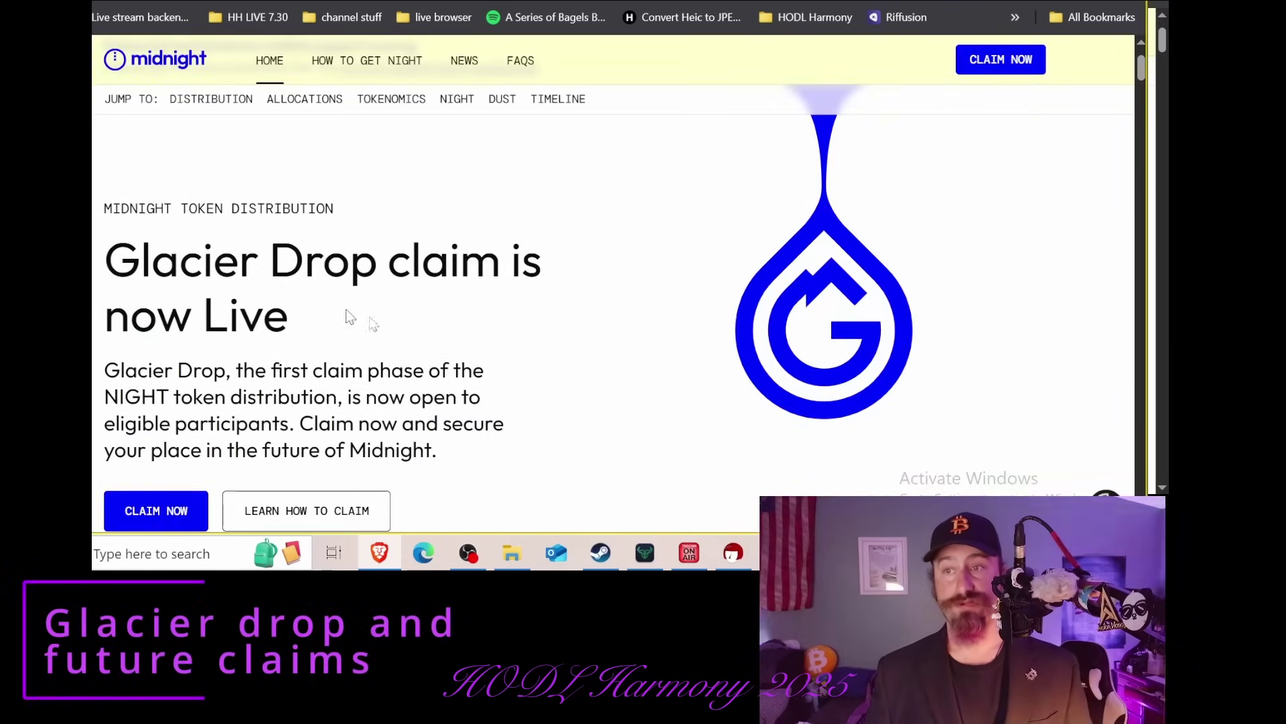
Scroll down the Midnight Glacier Drop home page.
scroll(463, 325, down, 1)
scroll(548, 317, down, 1)
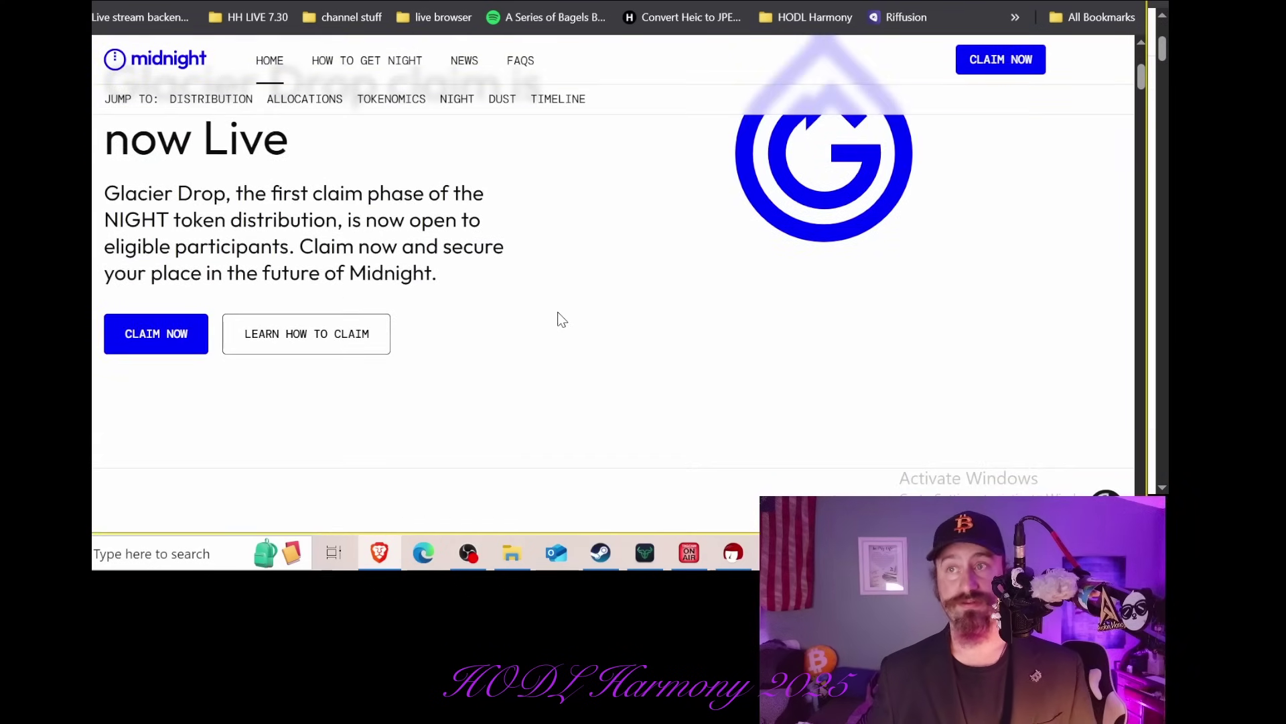
scroll(559, 312, down, 9)
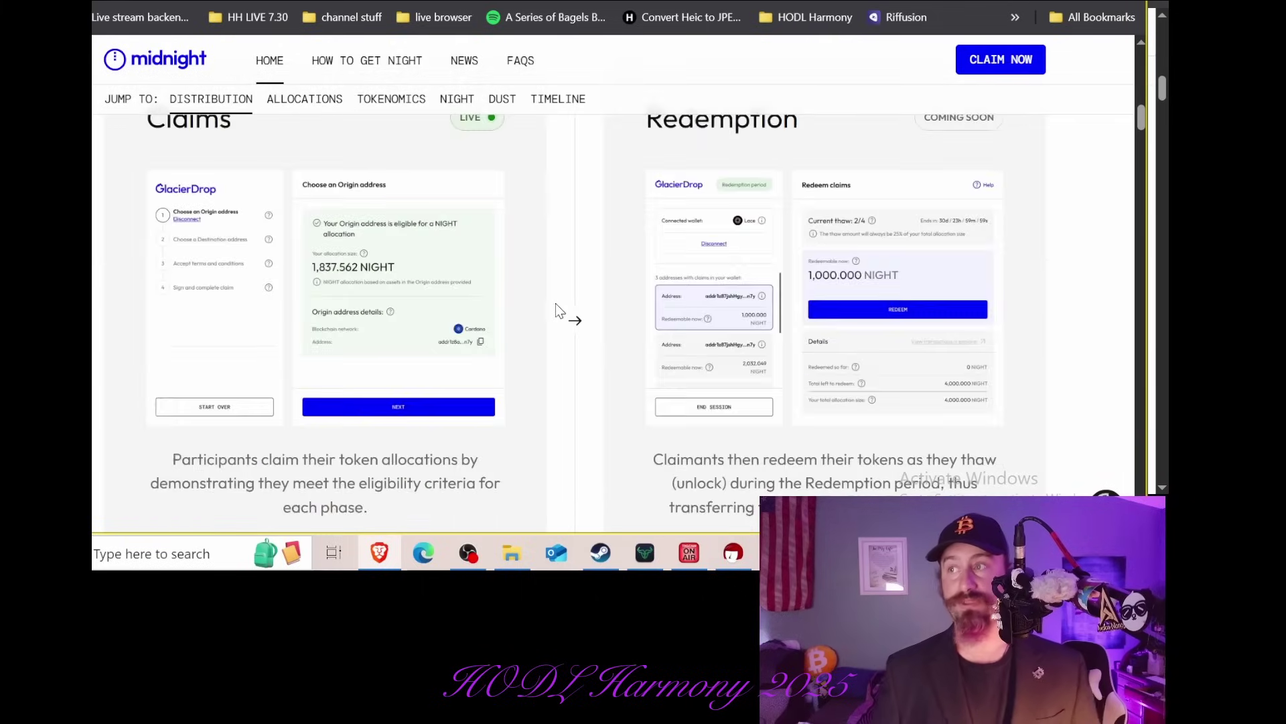
scroll(551, 316, down, 5)
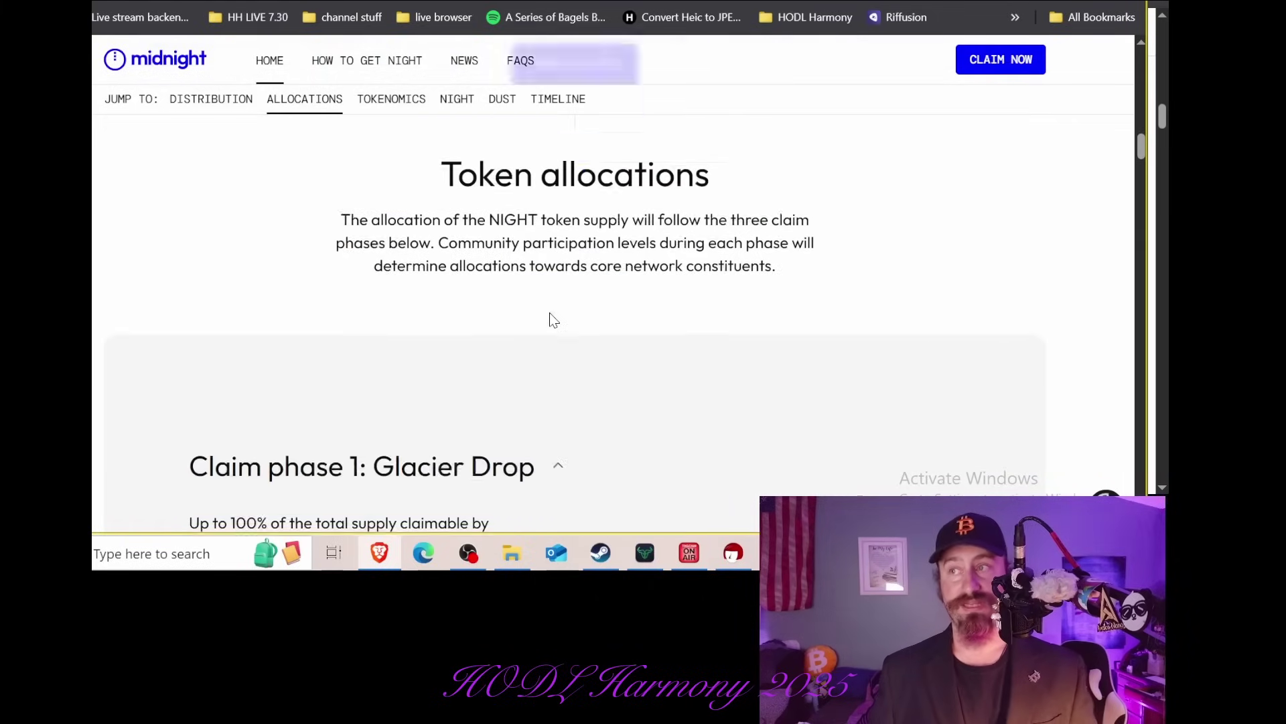
Go back to How to Get NIGHT and read its Glacier Drop claim and thaw sections.
key(alt+Left)
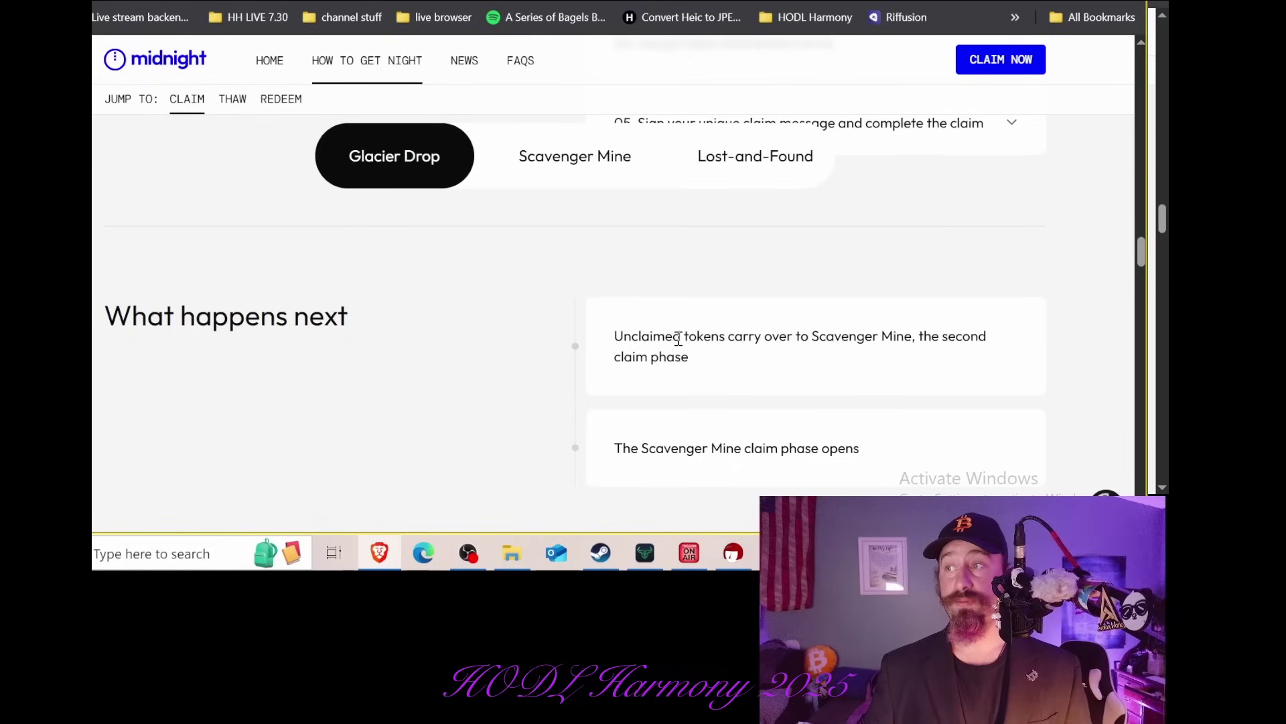
drag(687, 337, 816, 360)
click(657, 349)
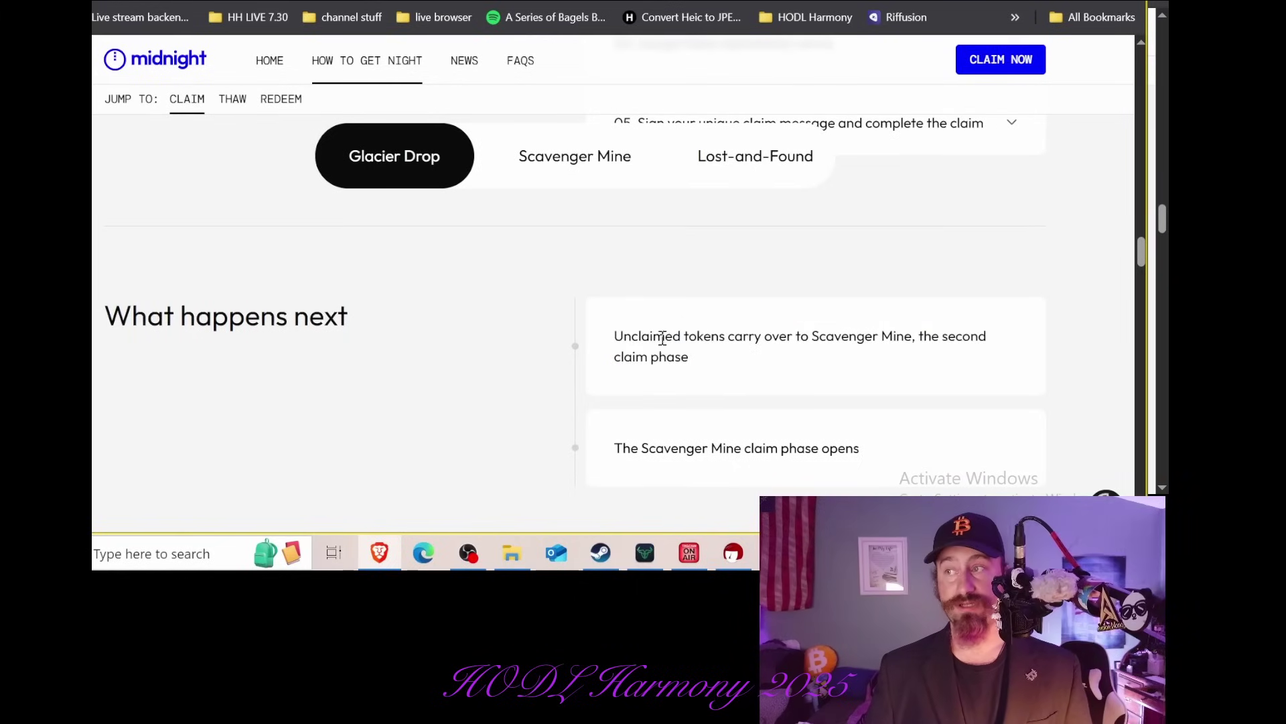
scroll(768, 338, down, 3)
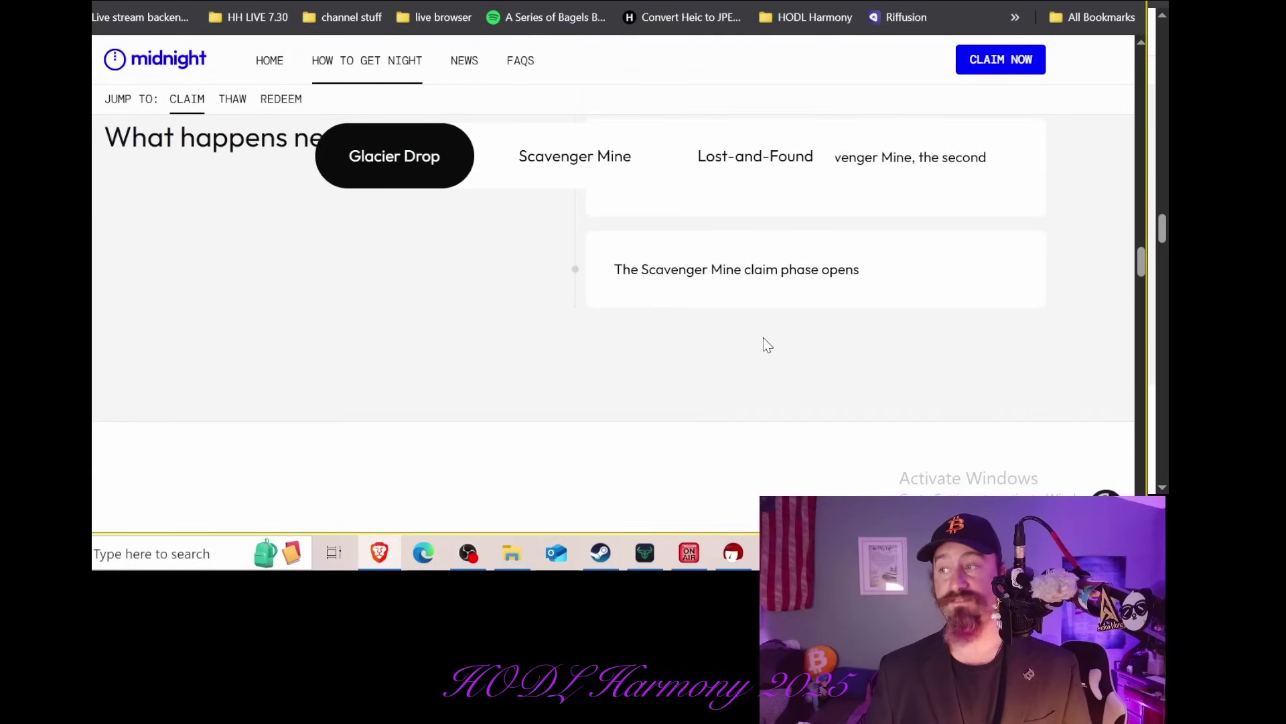
scroll(765, 339, down, 5)
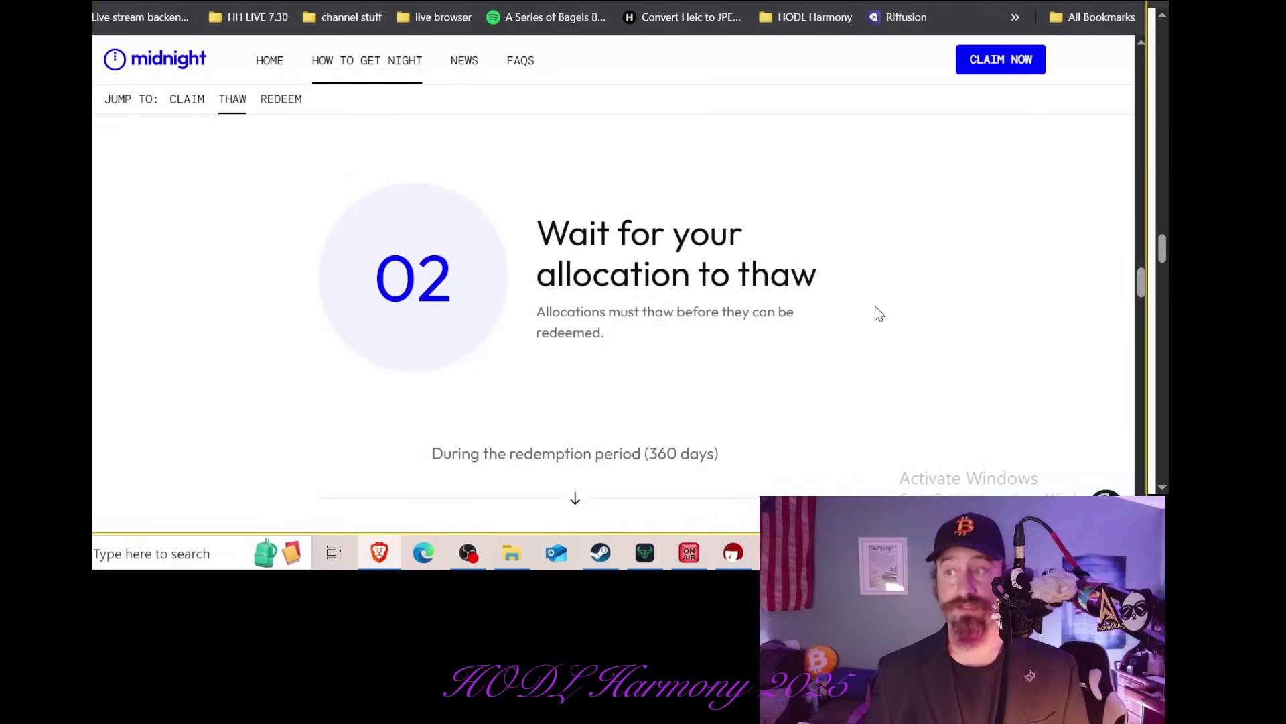
scroll(821, 352, down, 2)
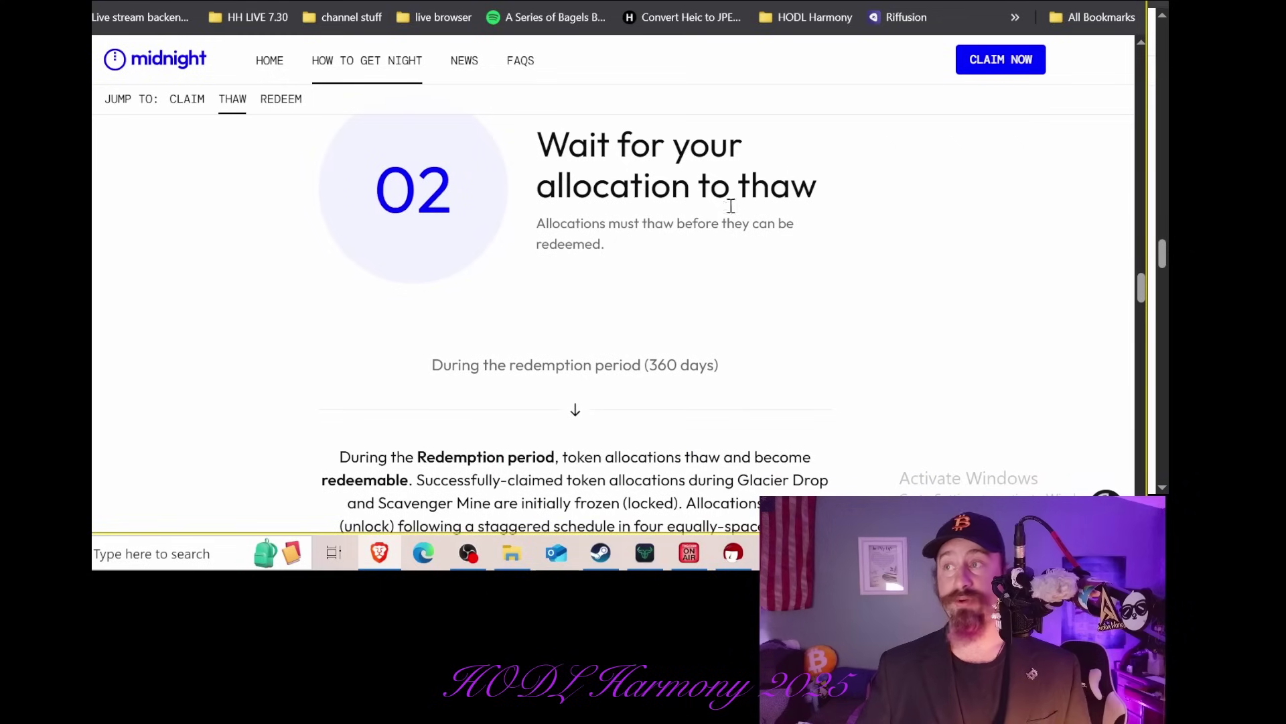
scroll(764, 309, up, 6)
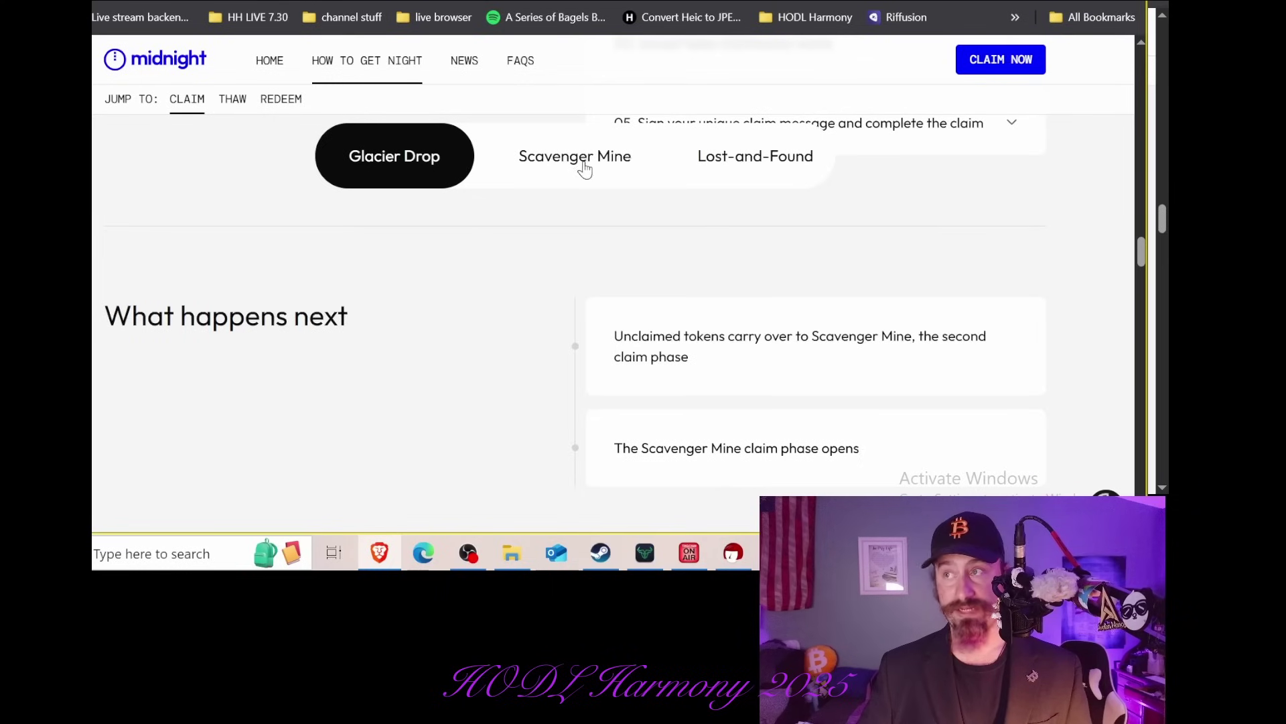
Open the Lost-and-Found tab and review it: the third and final claim phase, coming soon, dates TBC.
click(702, 178)
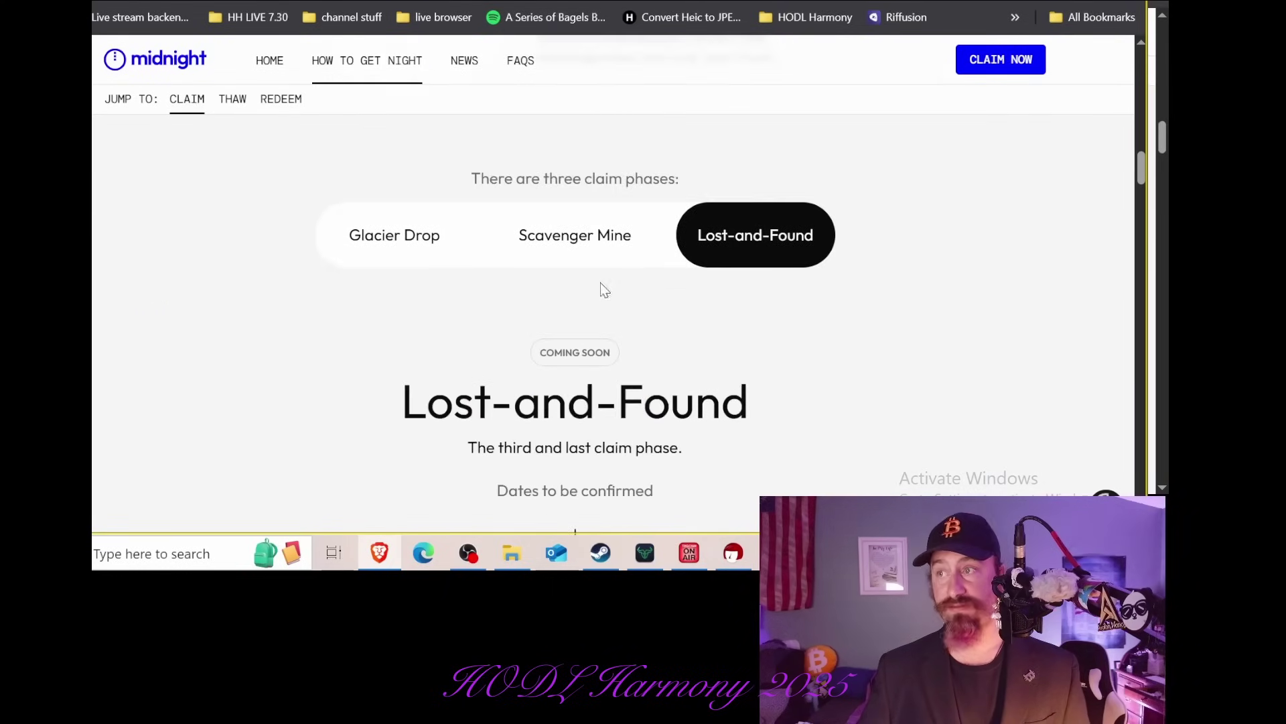
scroll(577, 163, down, 1)
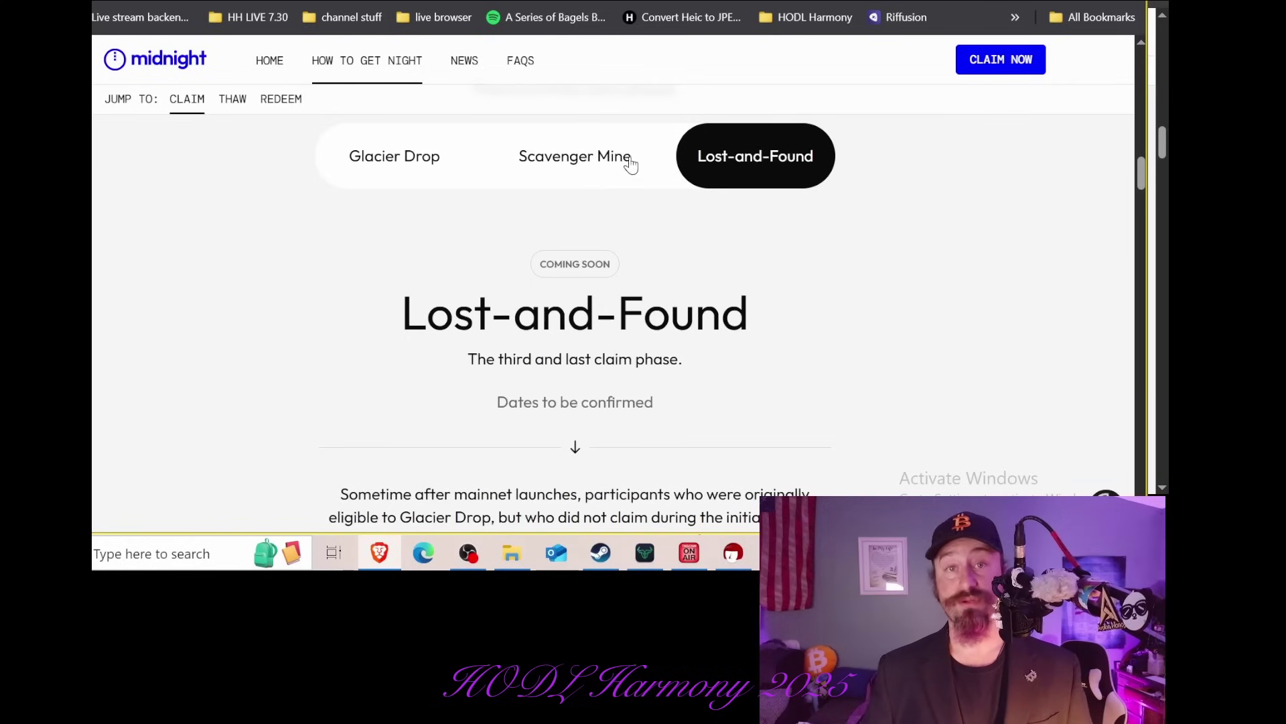
scroll(752, 267, down, 4)
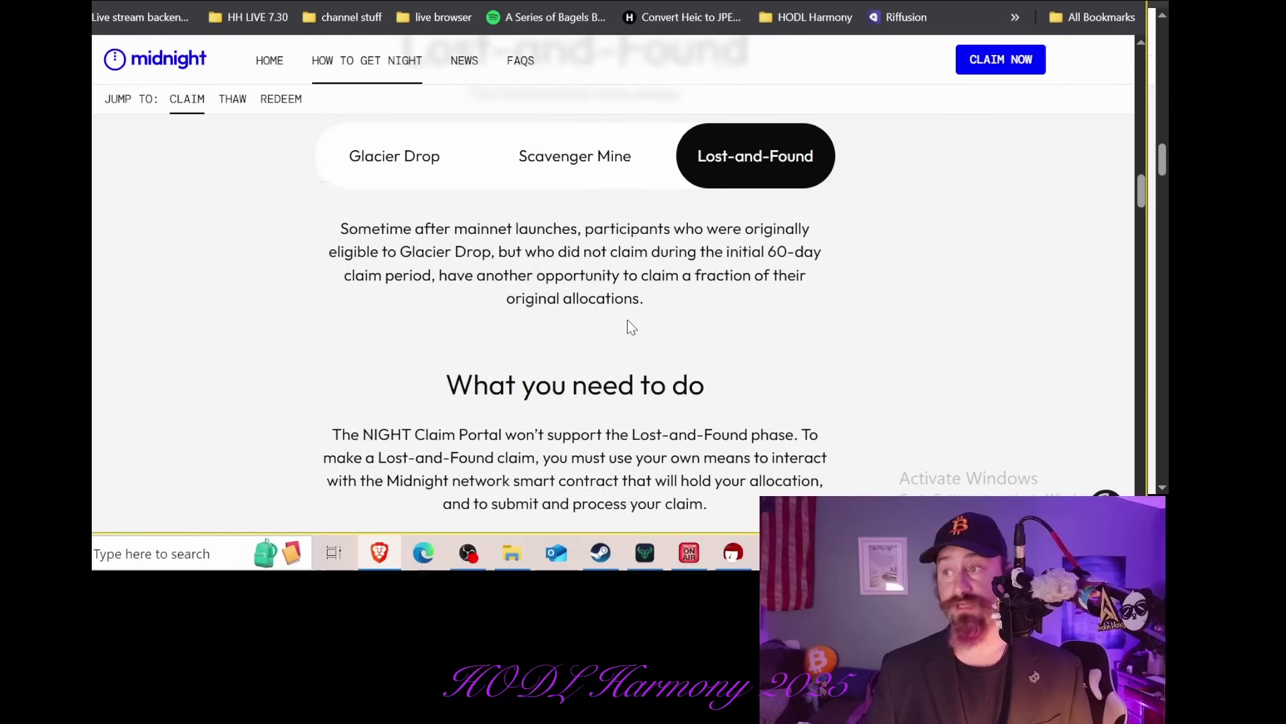
scroll(632, 328, down, 3)
scroll(632, 328, down, 4)
drag(663, 365, 794, 375)
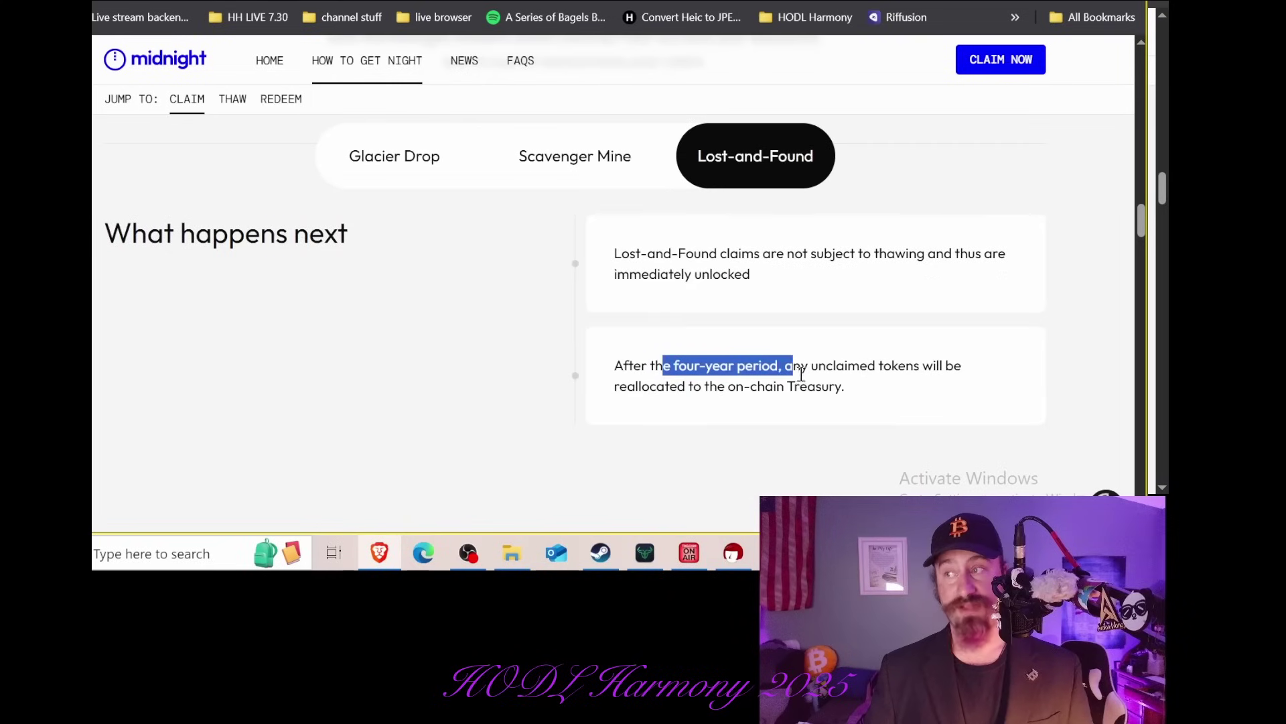
scroll(717, 289, up, 8)
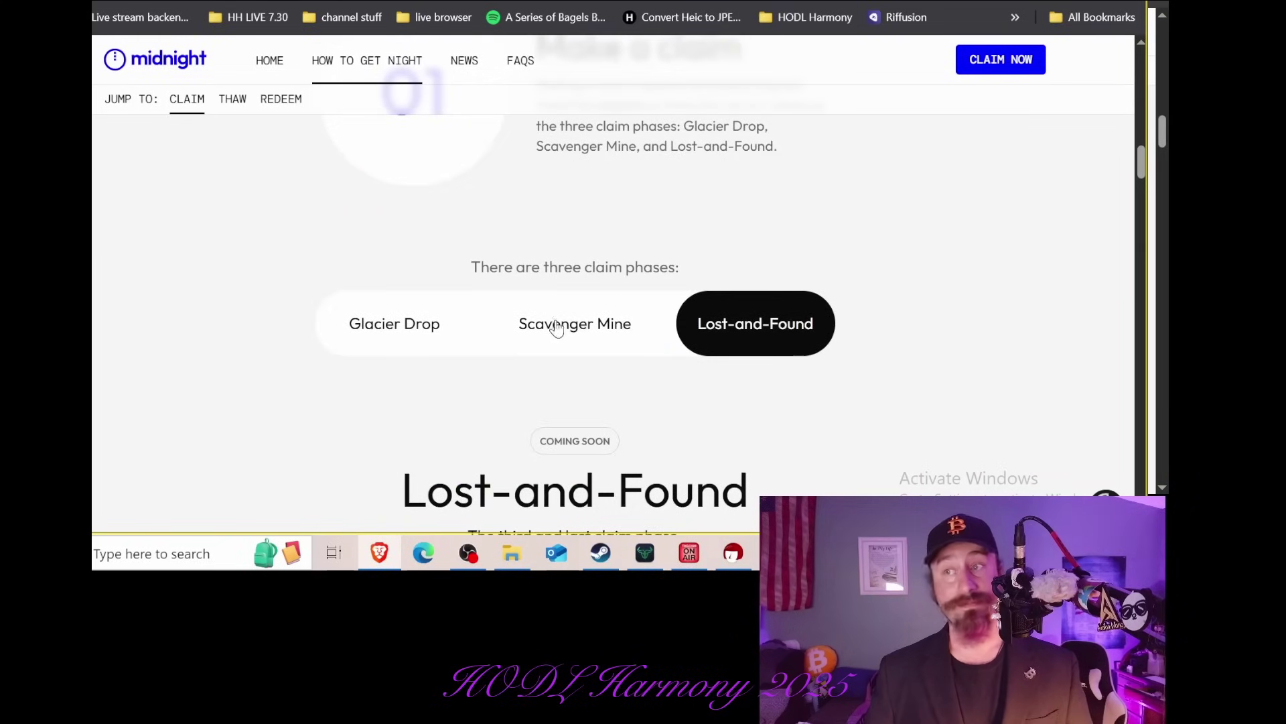